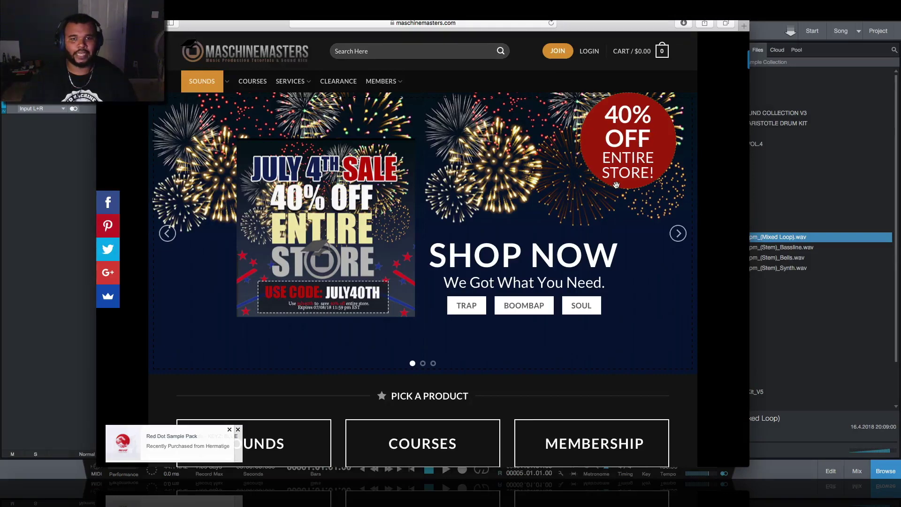
- Minimize the Safari store page to bring back the Studio One session with the Darkest Hour loop
left_click(115, 23)
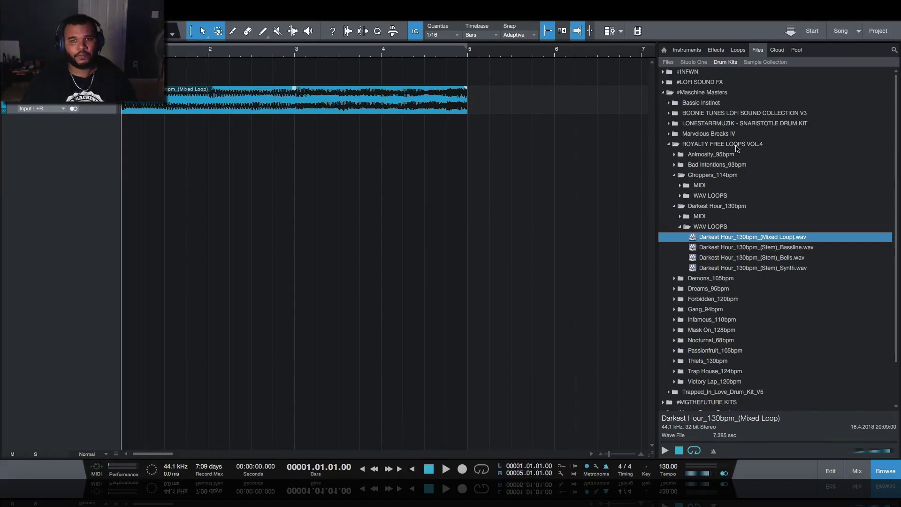
- Loop and audition the Darkest Hour loop over bars 1–5, then collapse ROYALTY FREE LOOPS VOL.4
left_click(481, 470)
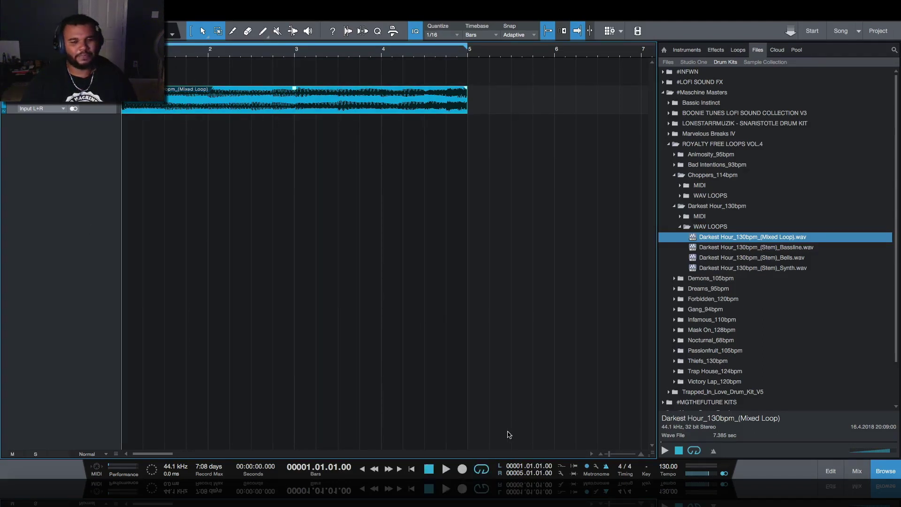
left_click(452, 466)
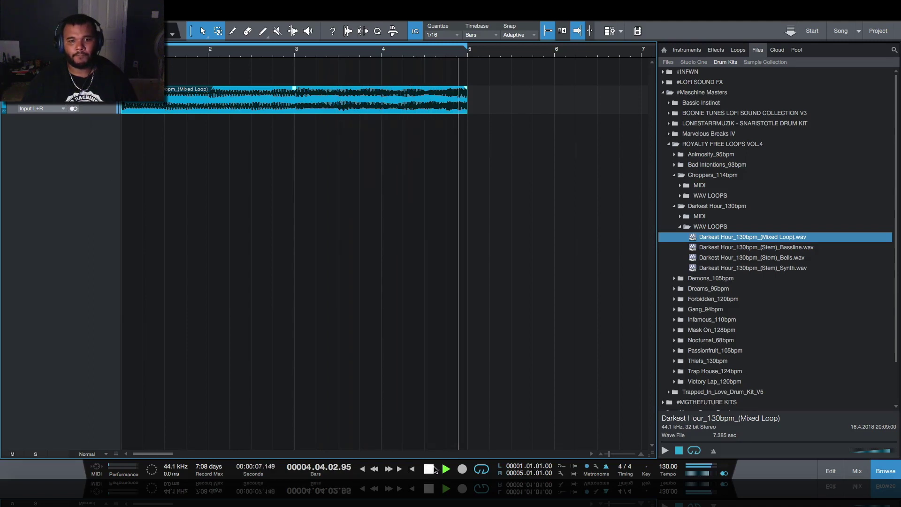
left_click(433, 469)
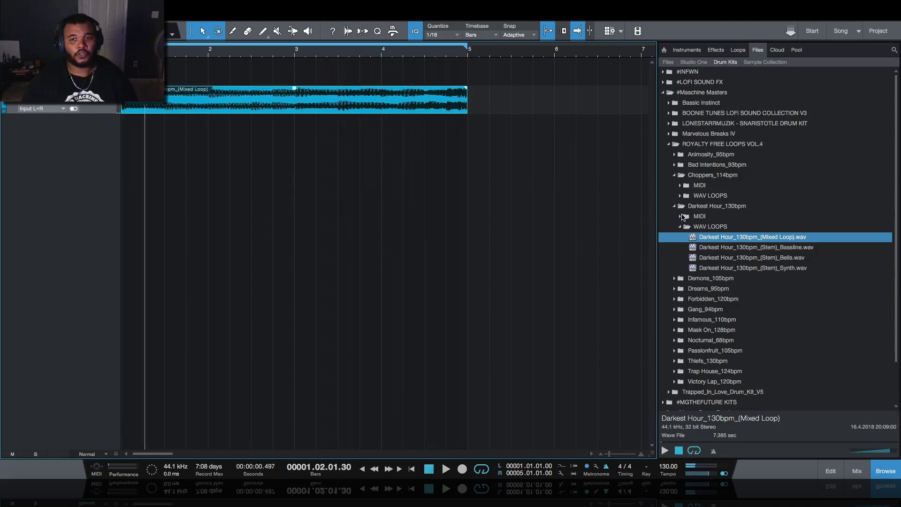
left_click(683, 217)
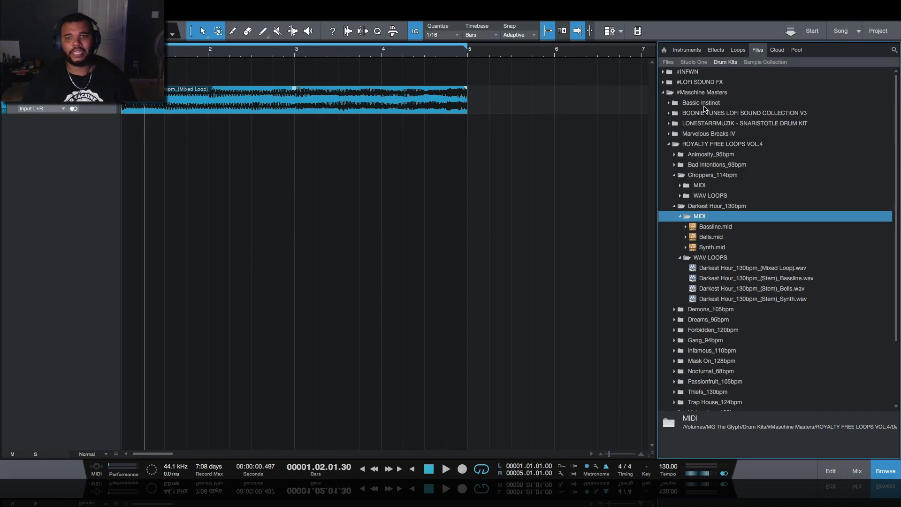
left_click(673, 144)
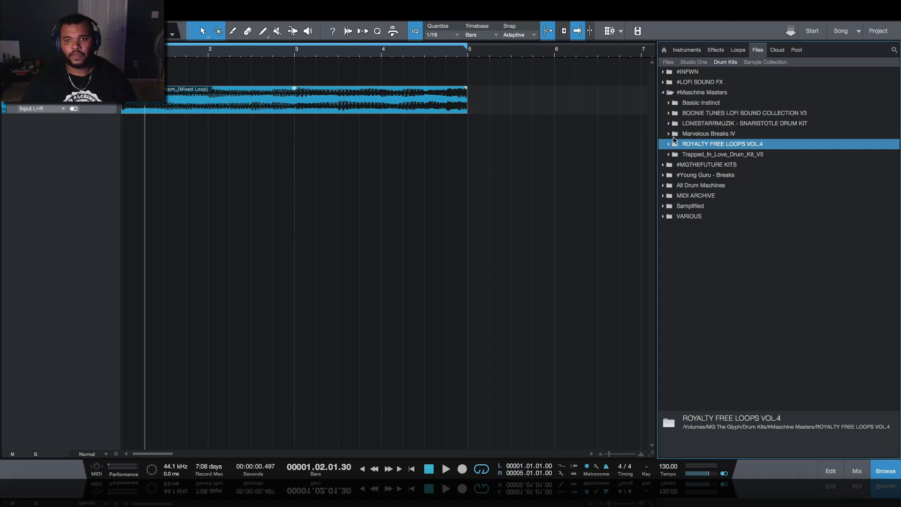
- Preview 'A1 Ludwig drums.wav' from Marvelous Breaks IV > because of u bpm 80 and drop it on a new track
left_click(670, 134)
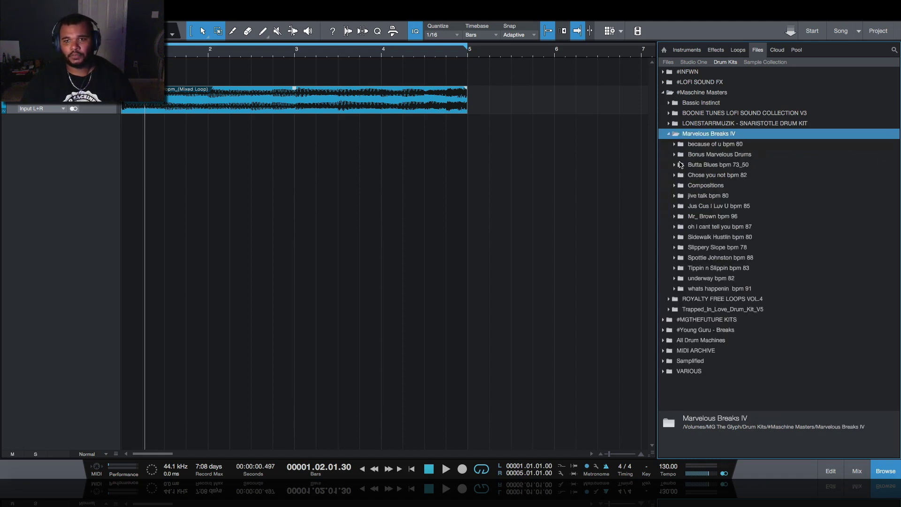
left_click(676, 144)
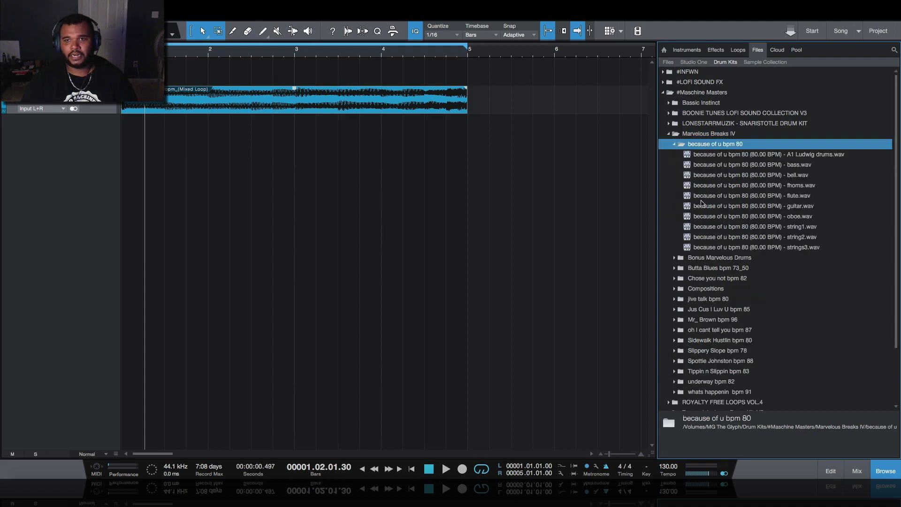
left_click(830, 157)
left_click(665, 450)
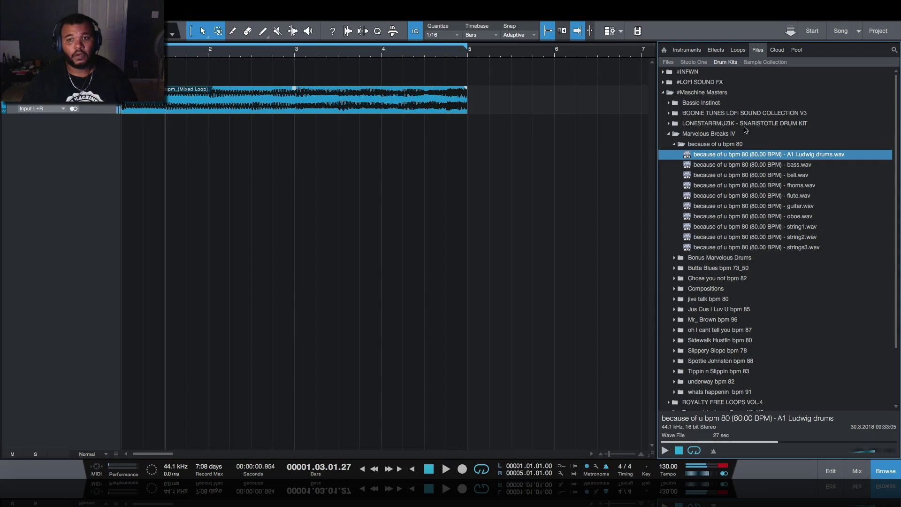
left_click_drag(777, 157, 146, 160)
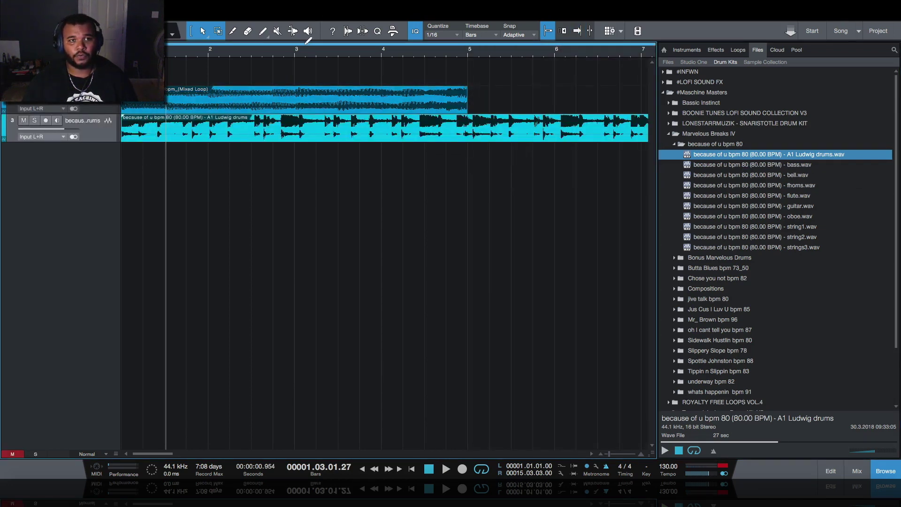
mouse_move(305, 50)
left_mouse_down()
mouse_move(305, 39)
mouse_move(305, 51)
left_mouse_up()
- Split the Ludwig break at the loop range and delete the leading and trailing pieces
left_click(264, 53)
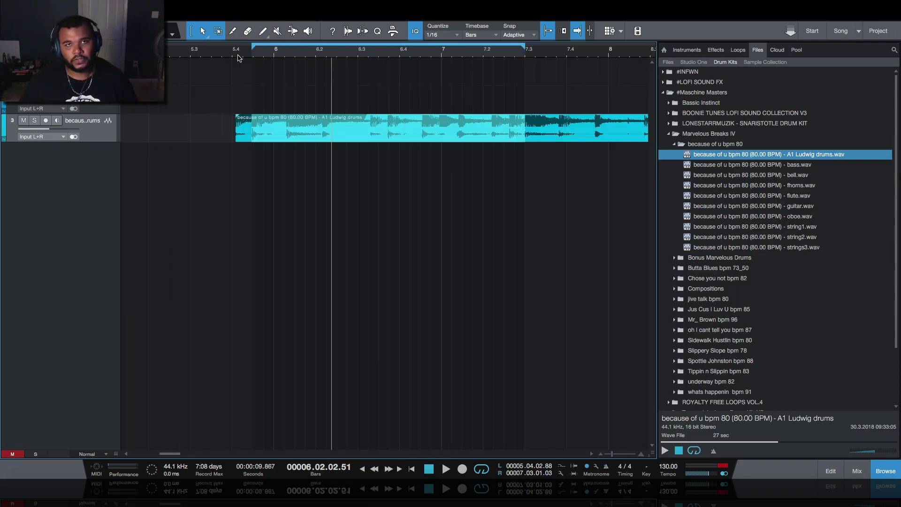
key("space")
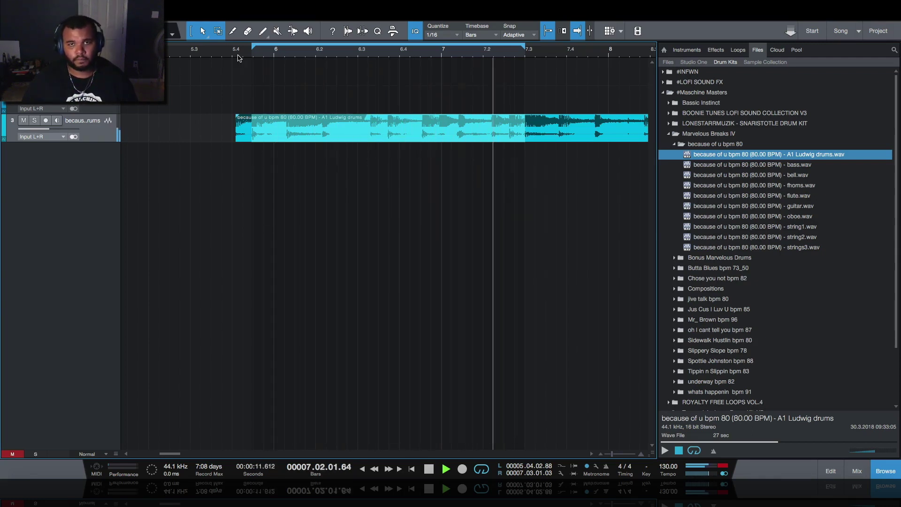
key("space")
key("super+alt+x")
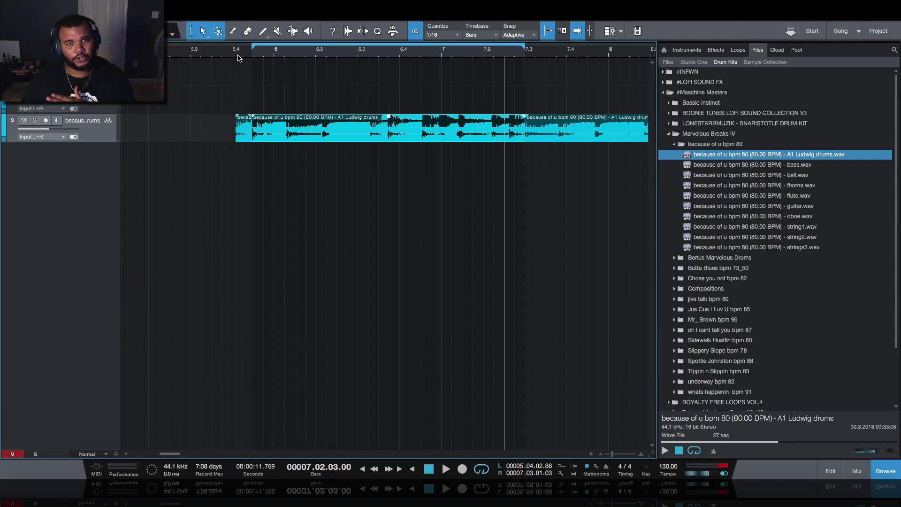
left_click(554, 137)
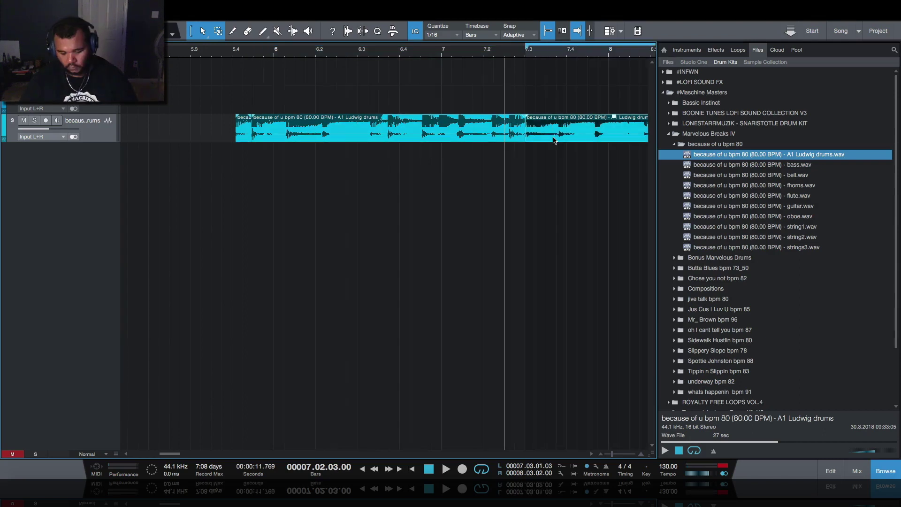
key("Delete")
left_click(241, 140)
key("Delete")
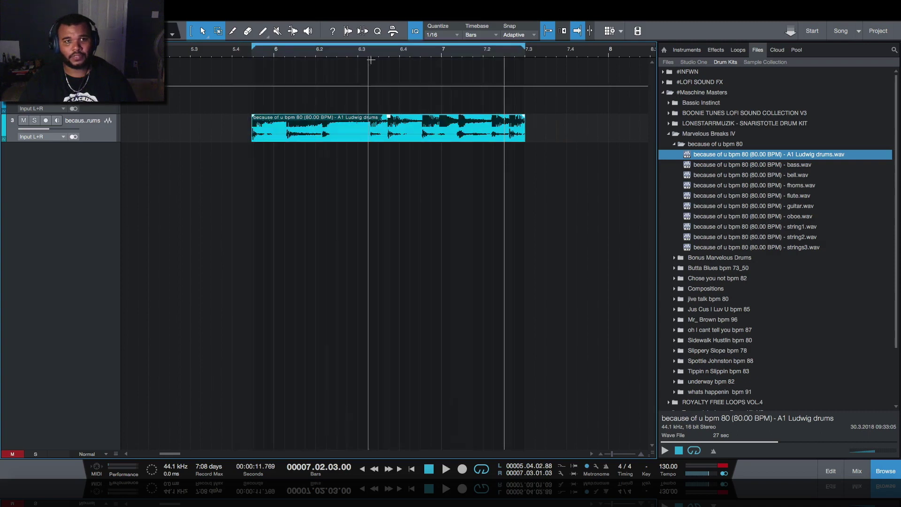
- Move the drum phrase to bar 1 and time-stretch it to end at bar 3
mouse_move(389, 48)
left_mouse_down()
mouse_move(399, 48)
mouse_move(382, 39)
left_mouse_up()
left_click_drag(368, 135, 139, 139)
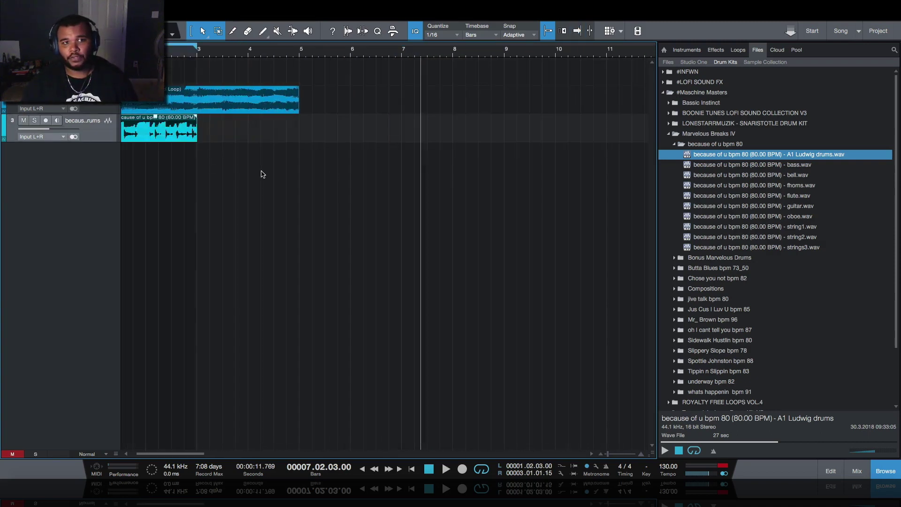
scroll(263, 174, "left", 2)
left_click_drag(195, 136, 175, 136)
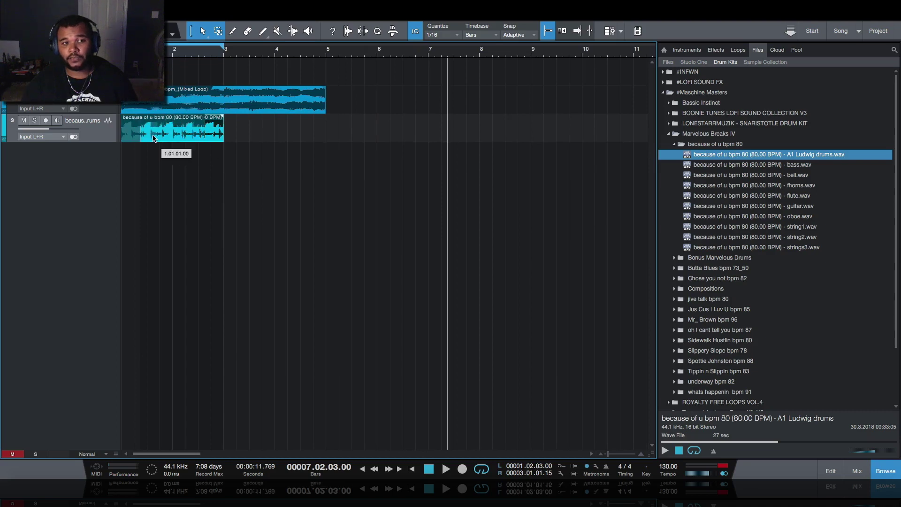
key("p")
key("e")
key("e")
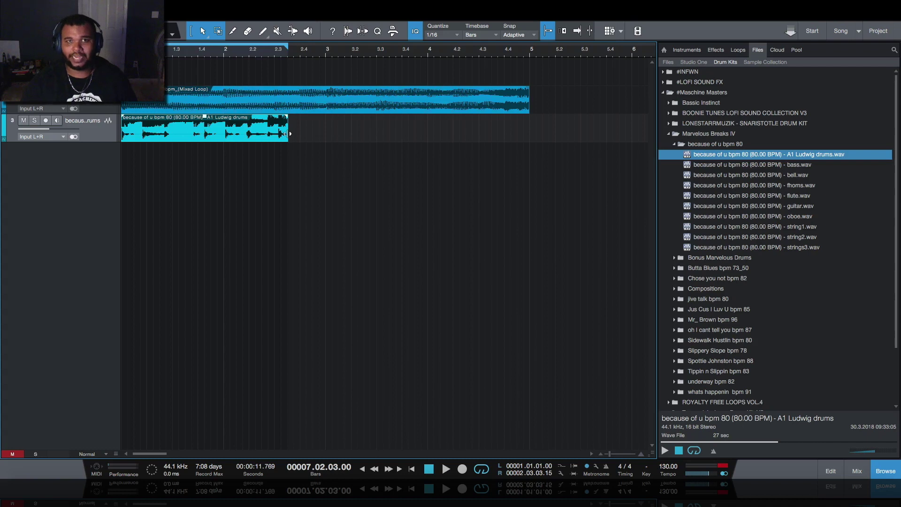
left_click_drag(283, 133, 325, 135)
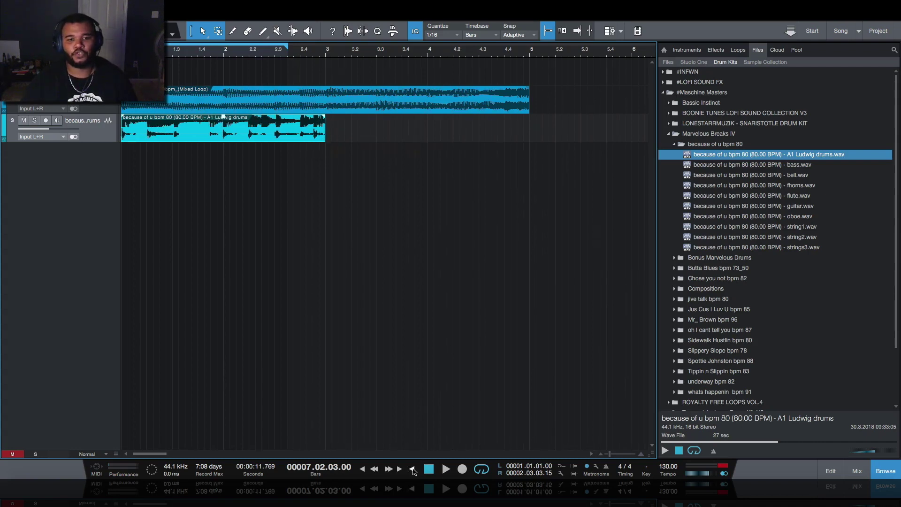
left_click(411, 469)
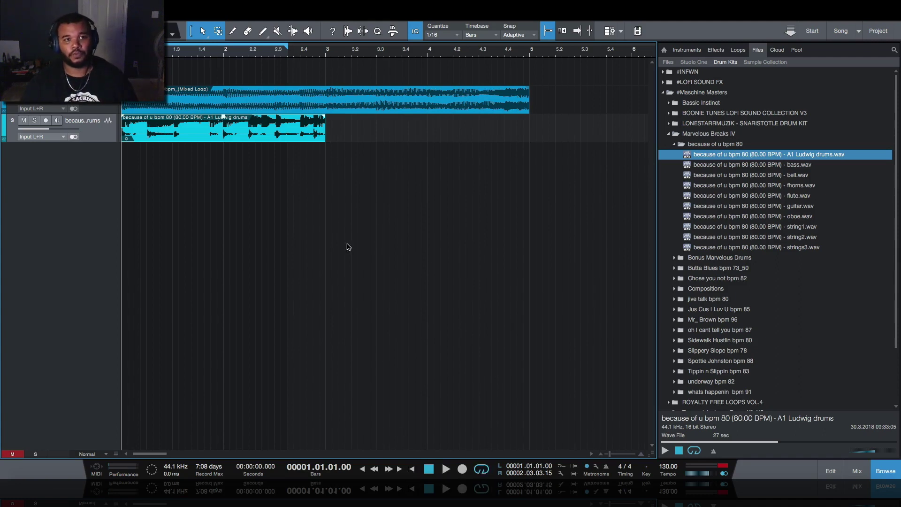
- Duplicate the two-bar drum phrase into bars 3–5 and loop bars 1–5 for playback
left_click_drag(287, 48, 326, 49)
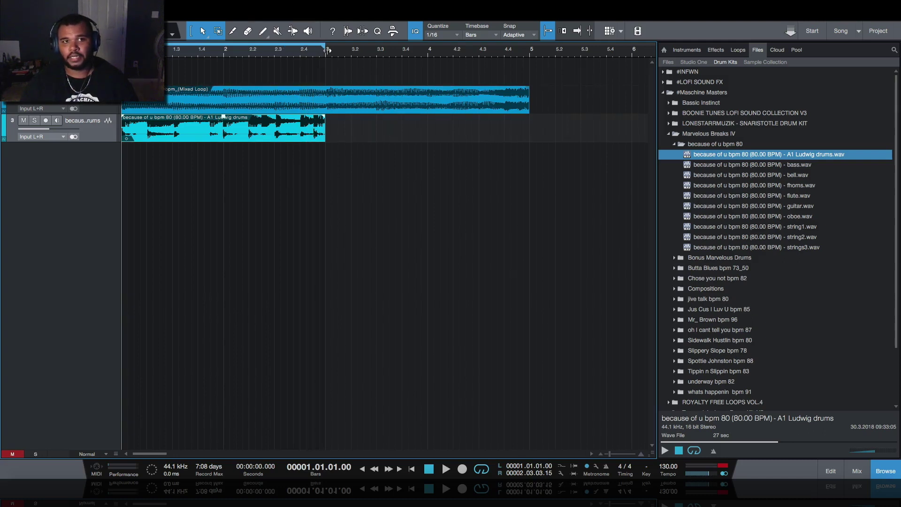
left_click(442, 471)
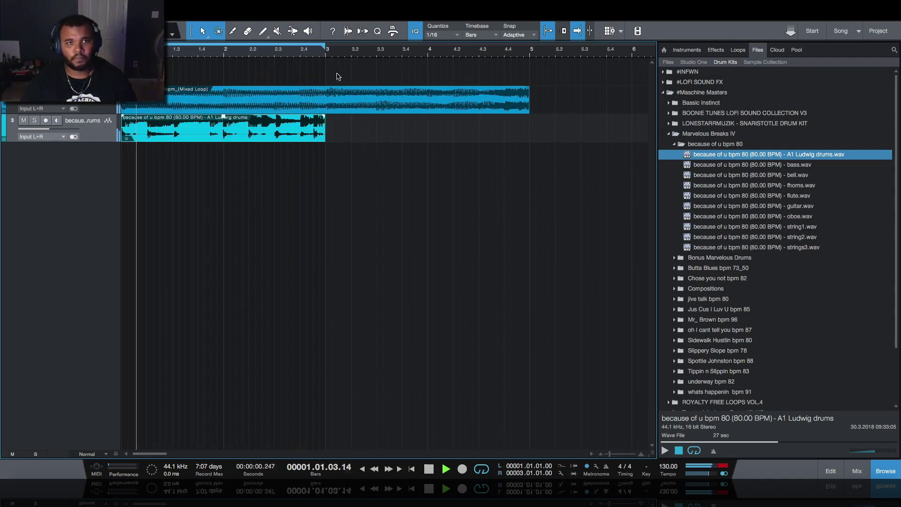
key("space")
left_click_drag(325, 46, 528, 80)
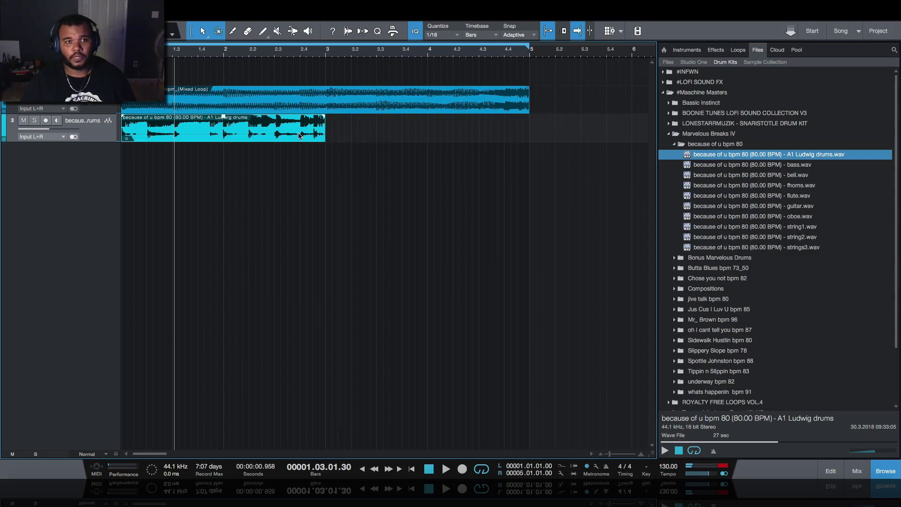
key("d")
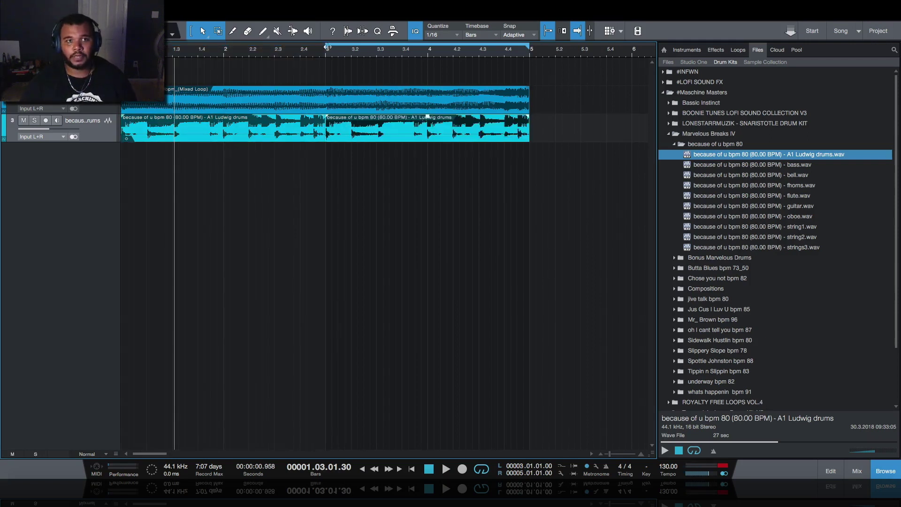
left_click_drag(328, 47, 122, 47)
key("F3")
key("space")
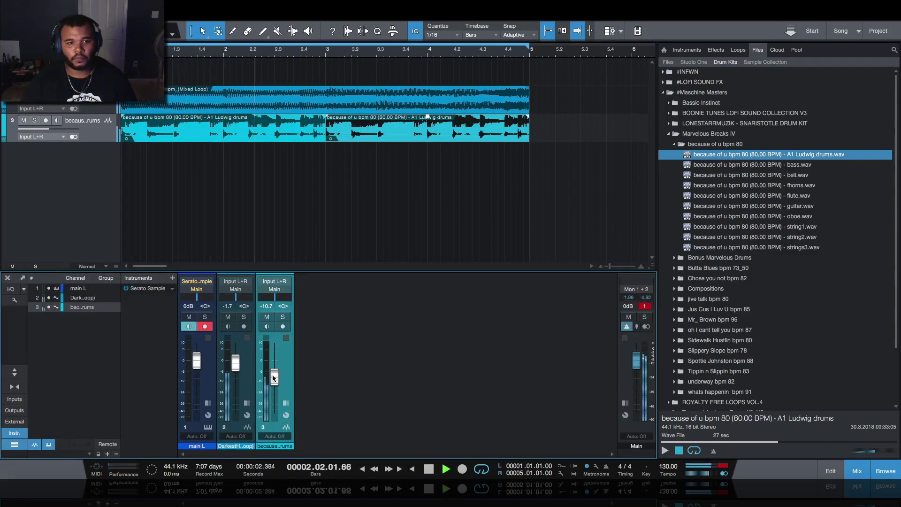
- Lower the drums fader to -18.6 dB and insert Channel Strip on the mixed loop channel
left_click_drag(272, 375, 272, 381)
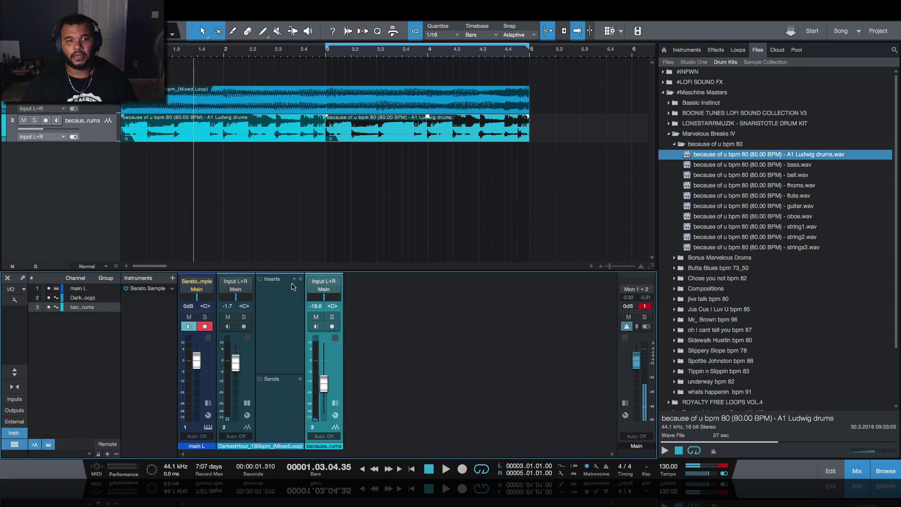
left_click(300, 280)
left_click(369, 237)
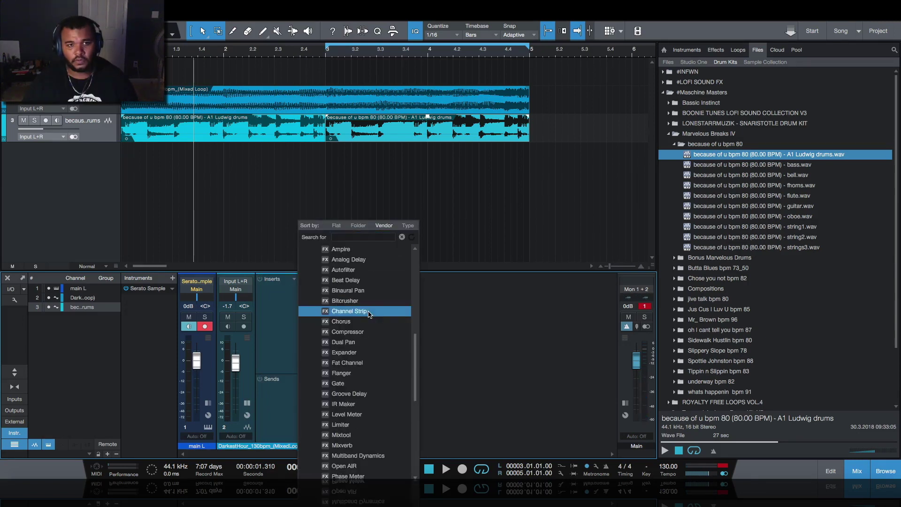
double_click(369, 313)
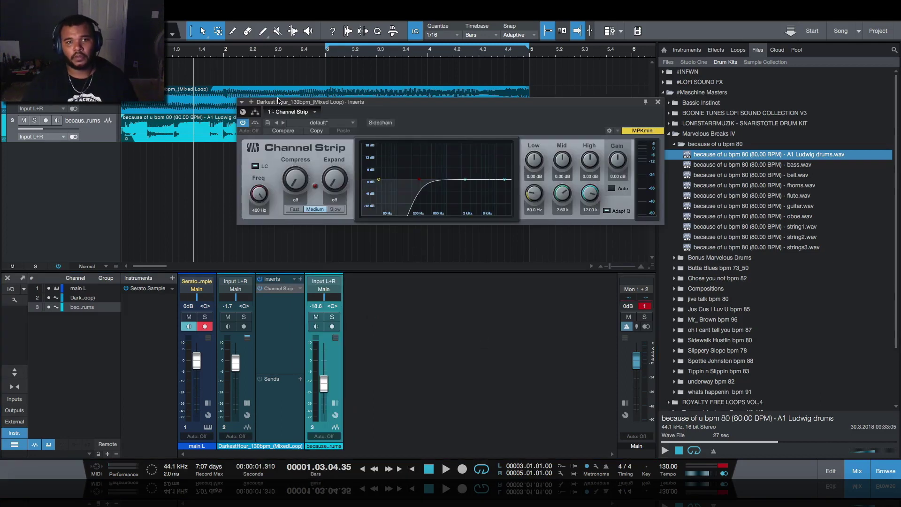
- Set the mixed loop's Channel Strip low cut to about 340 Hz while the beat plays
key("space")
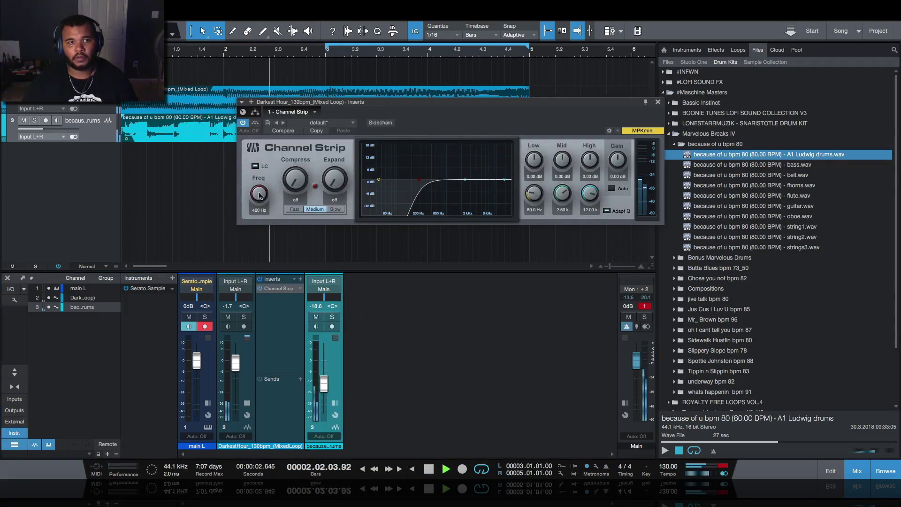
left_click_drag(259, 194, 259, 208)
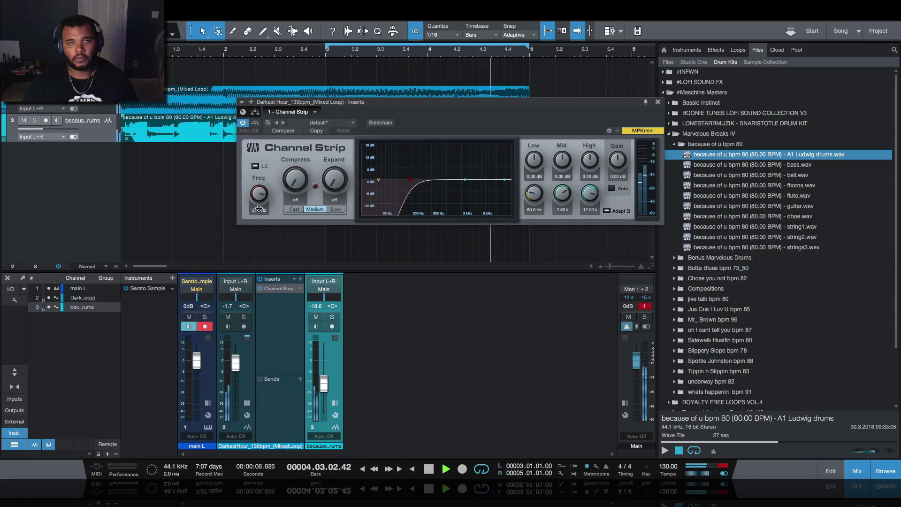
left_click(259, 209)
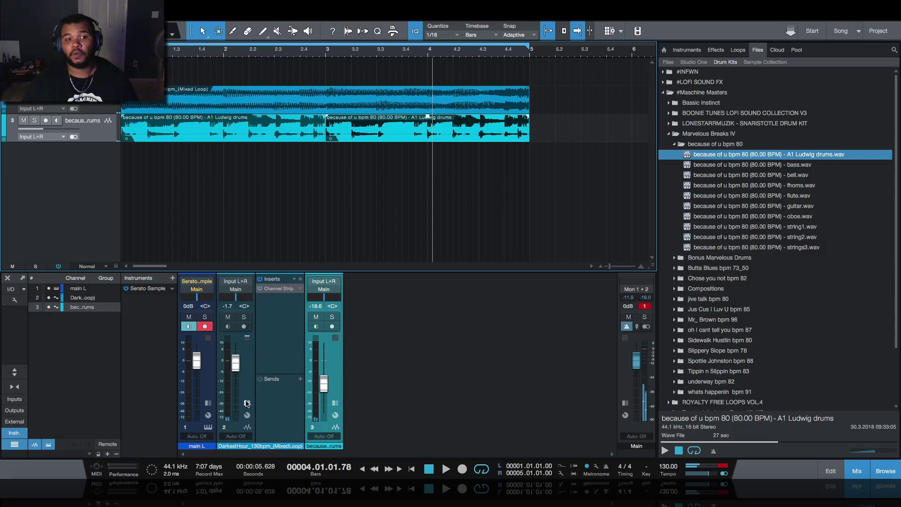
left_click(247, 403)
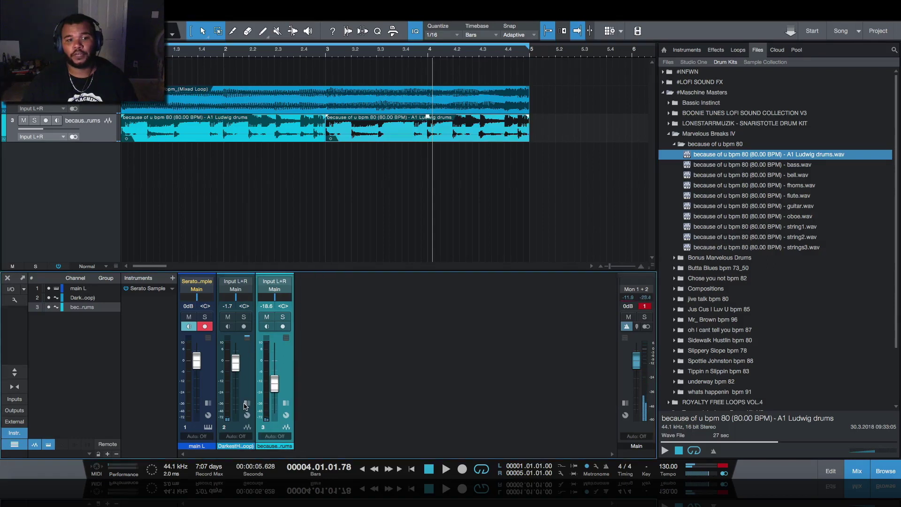
left_click(286, 404)
- Insert RX950 on the Ludwig drums channel, raise its Filter, and lower the fader to -21.5 dB
left_click(338, 279)
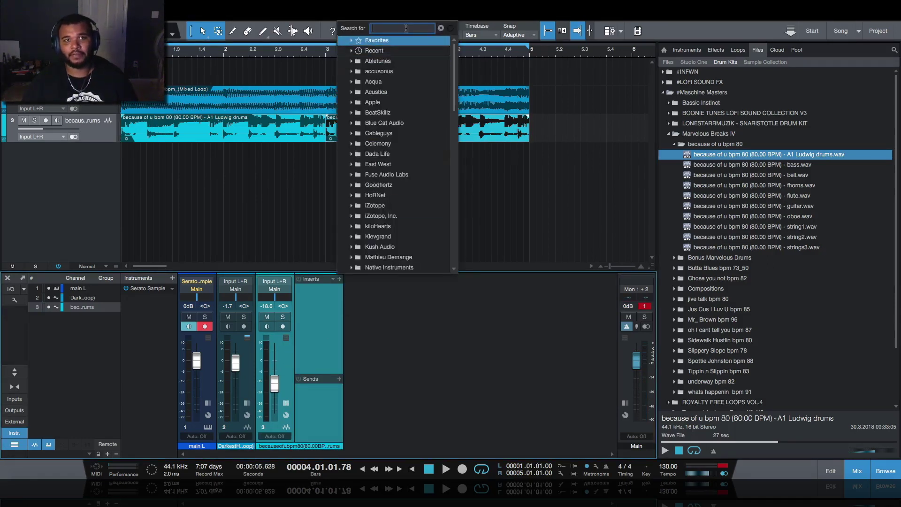
type("Rx")
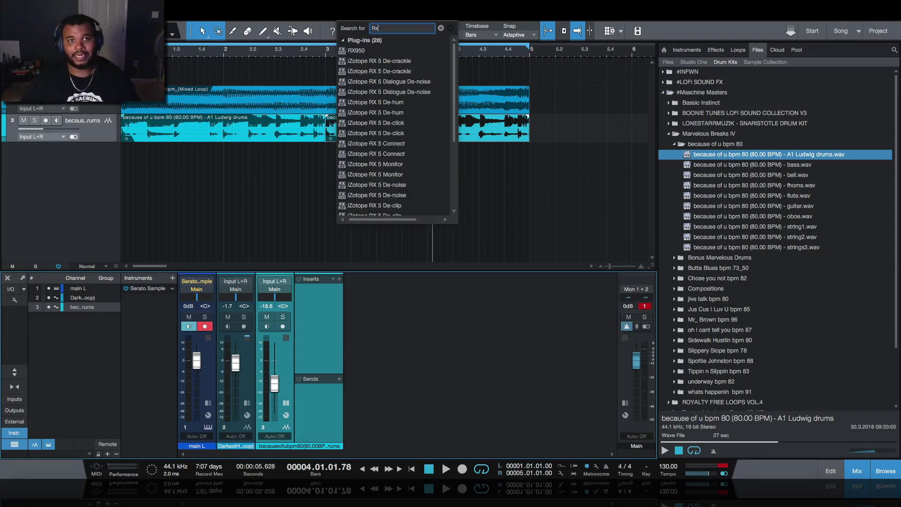
left_click(392, 51)
key("space")
left_click_drag(462, 151, 461, 176)
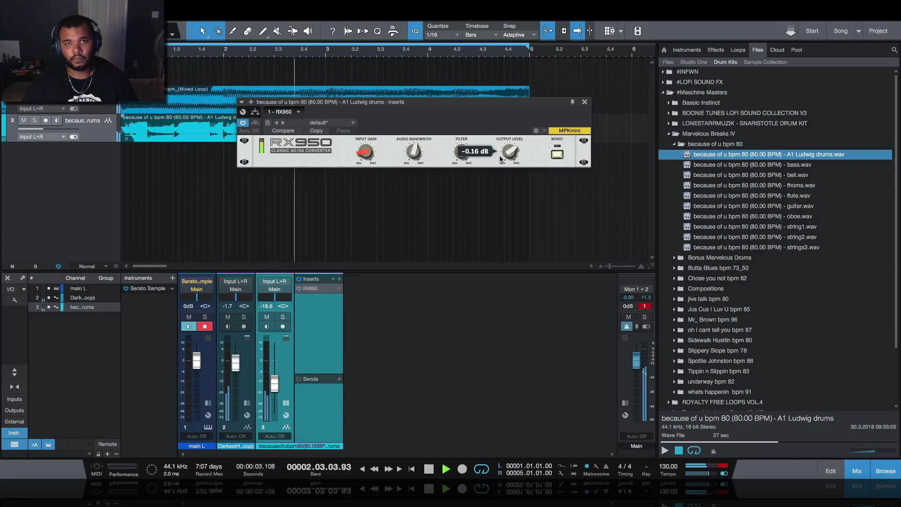
left_click_drag(275, 387, 276, 391)
left_click(585, 102)
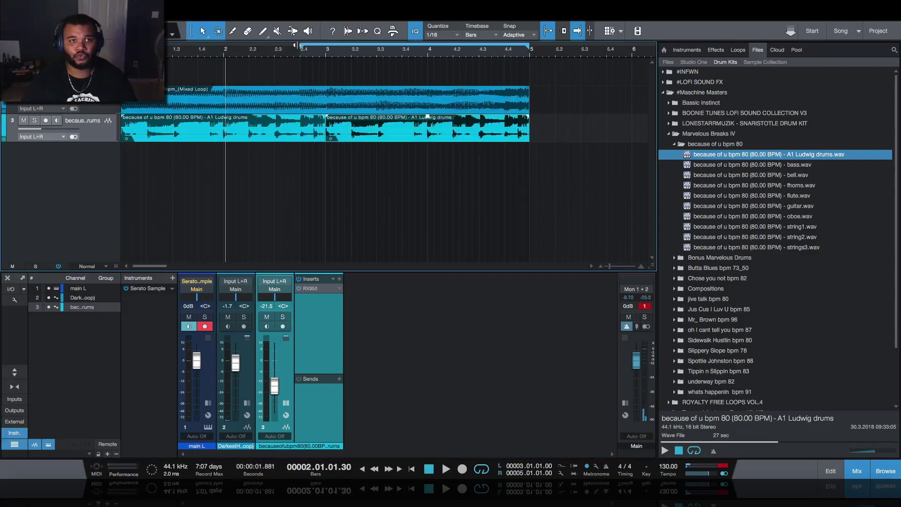
- Drag Atlas from the Instruments browser onto a new fourth track and open its map list
left_click(668, 134)
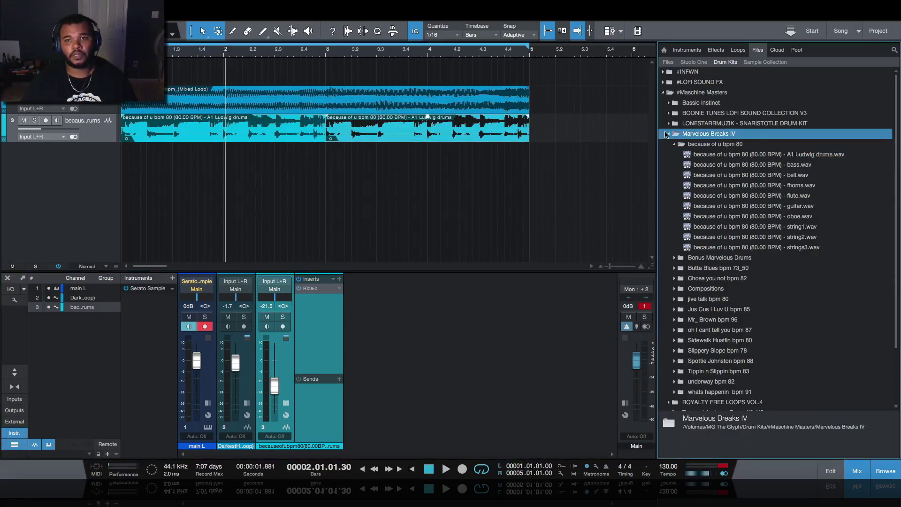
left_click(668, 133)
left_click(668, 155)
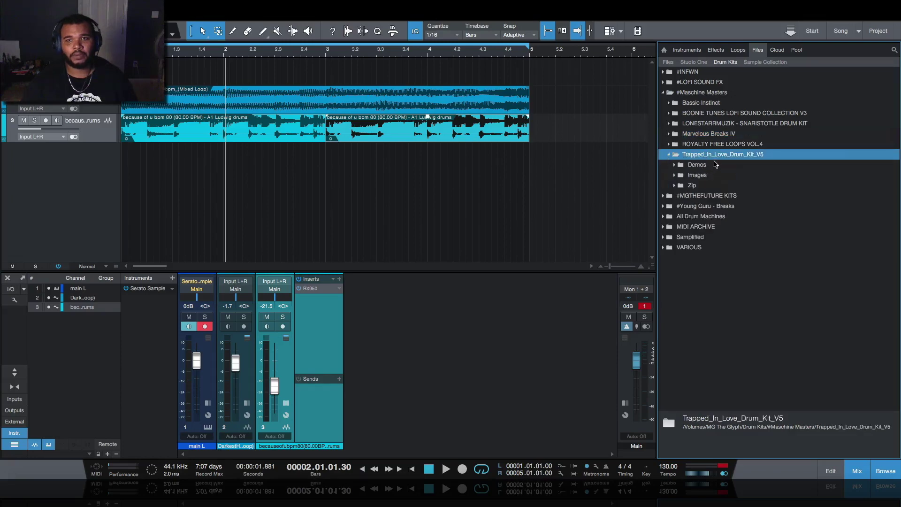
left_click(694, 51)
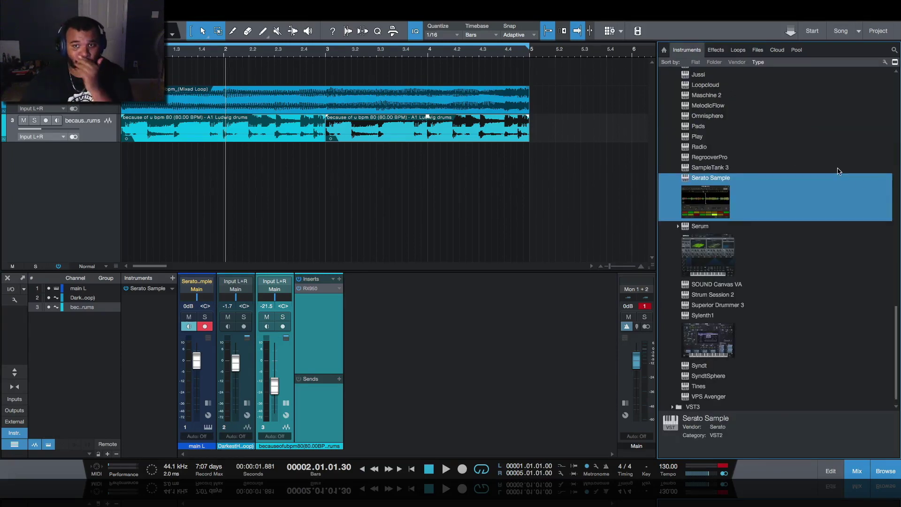
scroll(859, 191, "up", 5)
left_click_drag(697, 270, 61, 189)
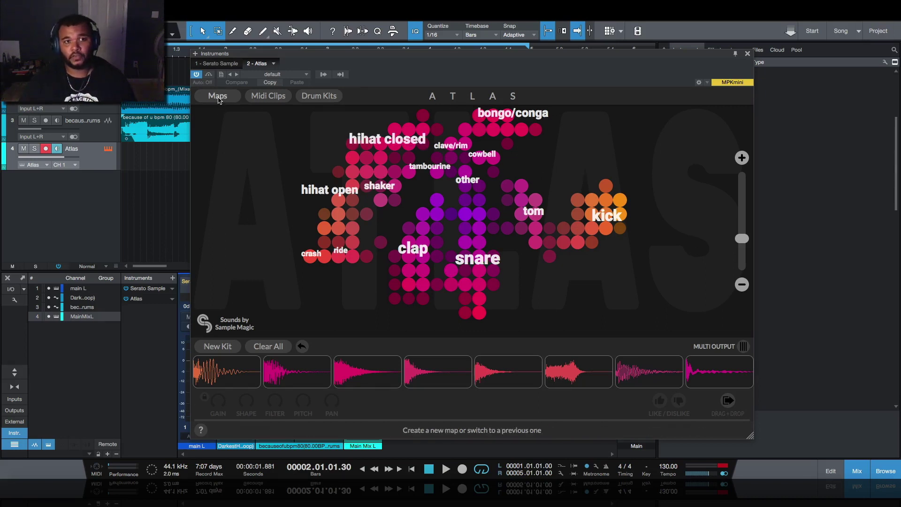
left_click(218, 97)
- Name the new Atlas map TRAPPED IN LOVE 5 and cycle its colour scheme to green-pink
left_click(257, 164)
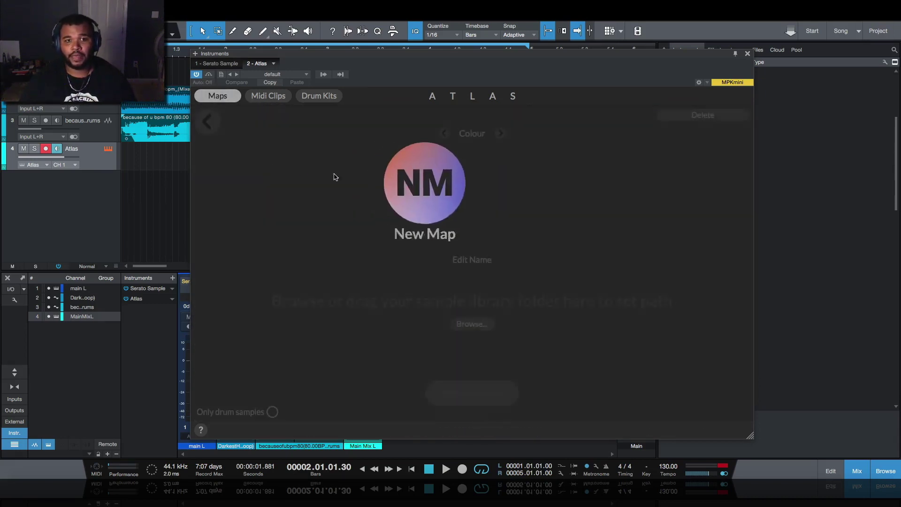
left_click(478, 246)
key("BackSpace")
key("BackSpace")
key("BackSpace")
key("BackSpace")
key("BackSpace")
type("TRAPPED IN LOVE")
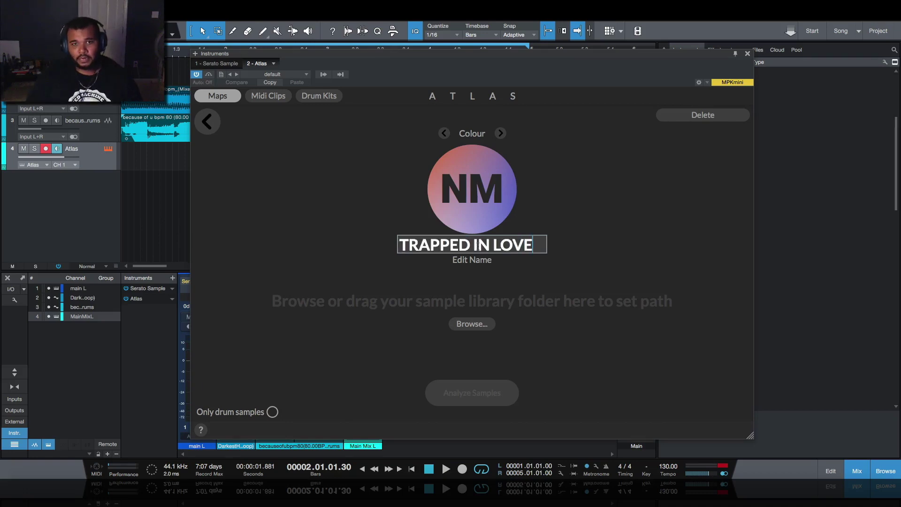
key("Return")
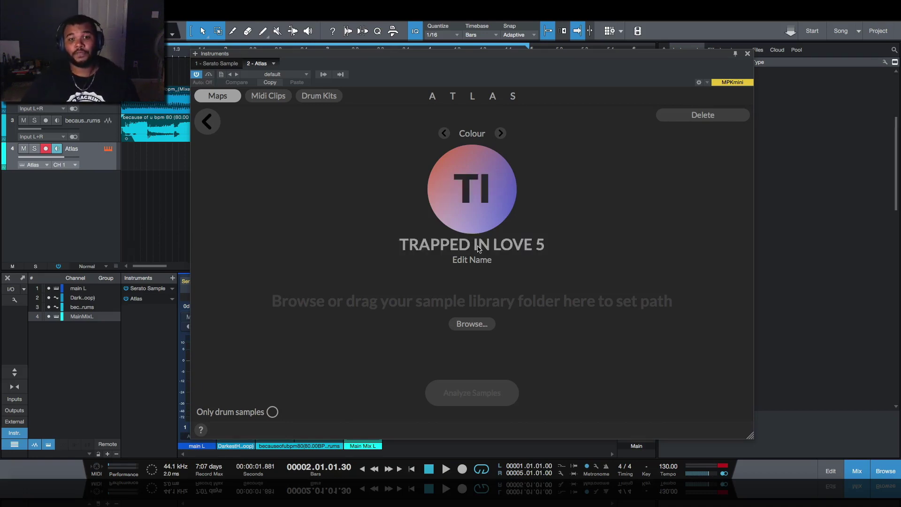
left_click(501, 134)
left_click(501, 135)
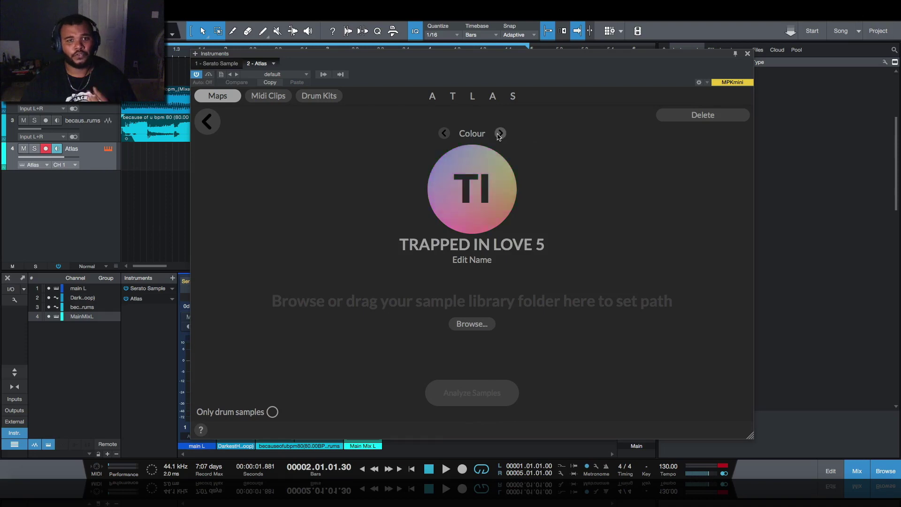
left_click(502, 134)
left_click(504, 135)
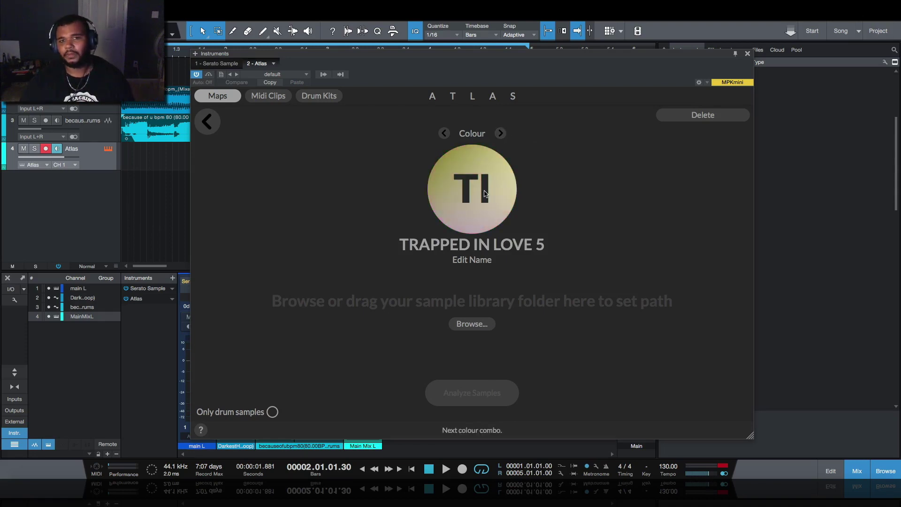
left_click(501, 134)
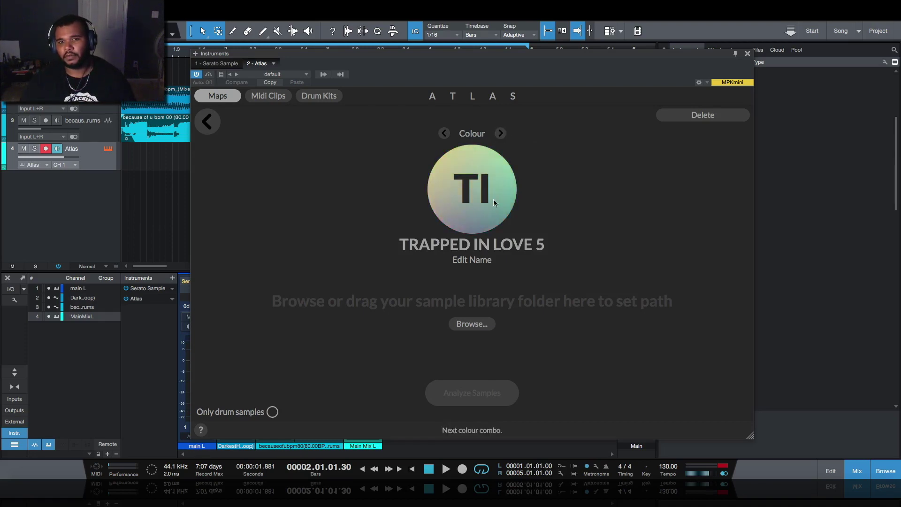
- Source the map from the Trapped_In_Love_Drum_Kit_V5 folder, analyse its drum samples, and load it
left_click(471, 324)
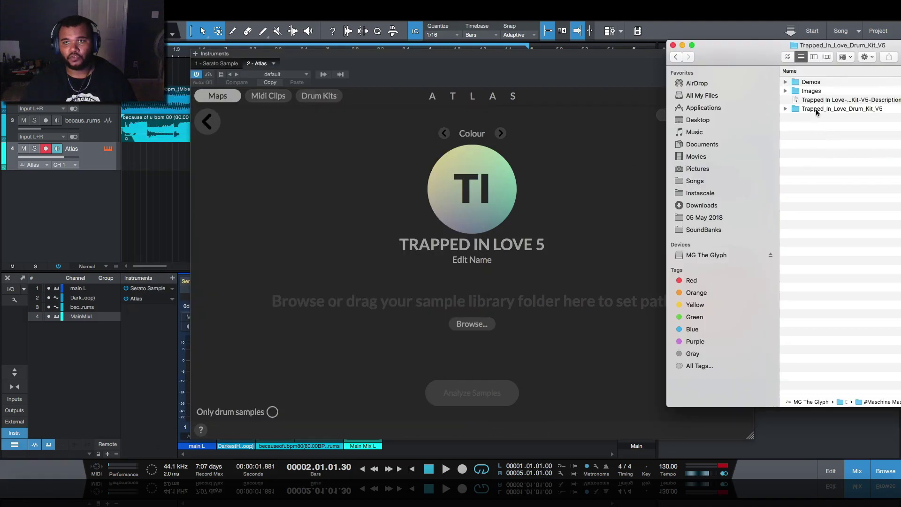
left_click(839, 110)
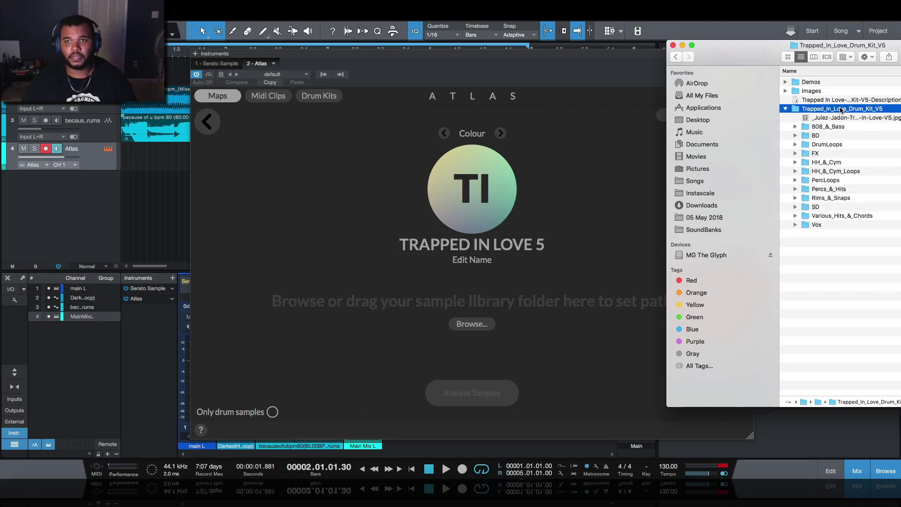
left_click_drag(841, 109, 546, 206)
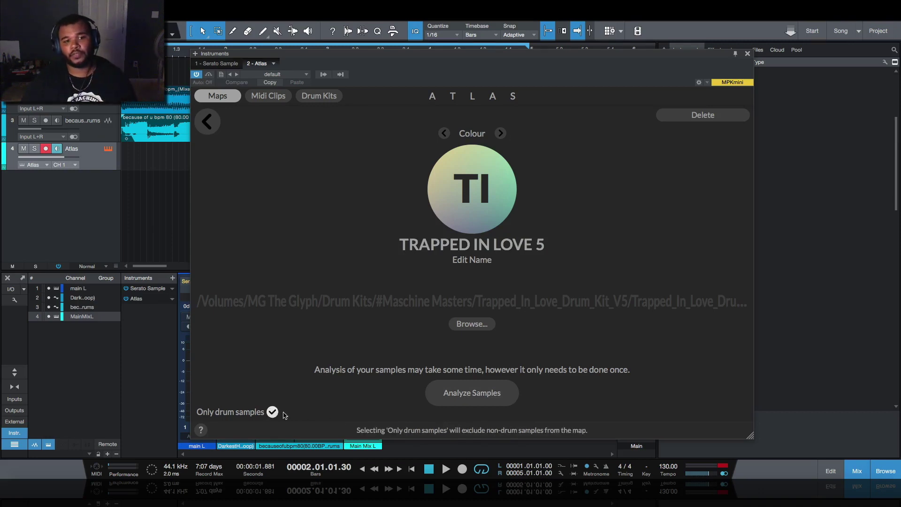
left_click(486, 394)
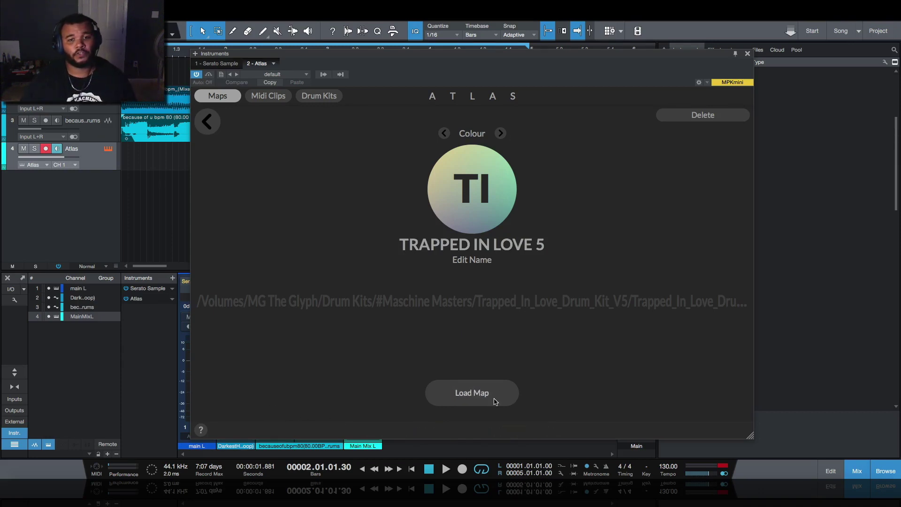
left_click(495, 401)
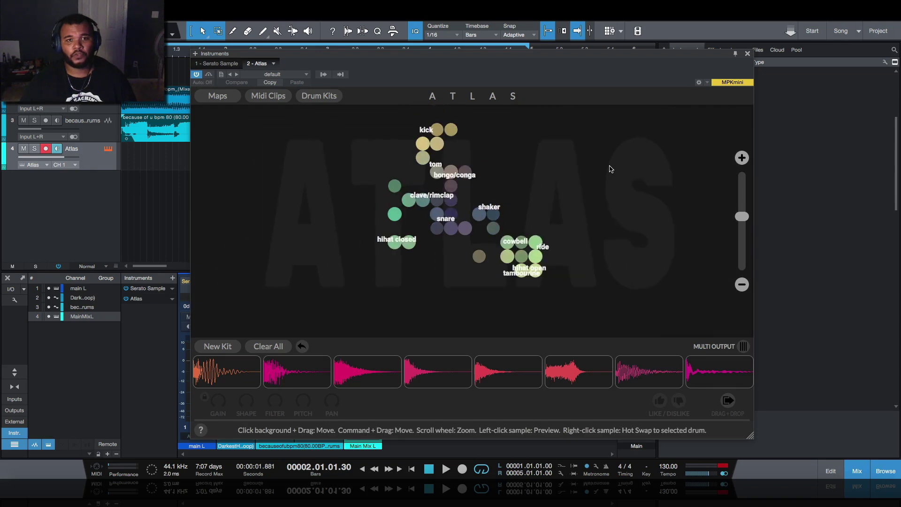
- Preview kick, tom, snare, shaker and snap samples on the Trapped In Love map
left_click(437, 141)
left_click(437, 129)
left_click(423, 130)
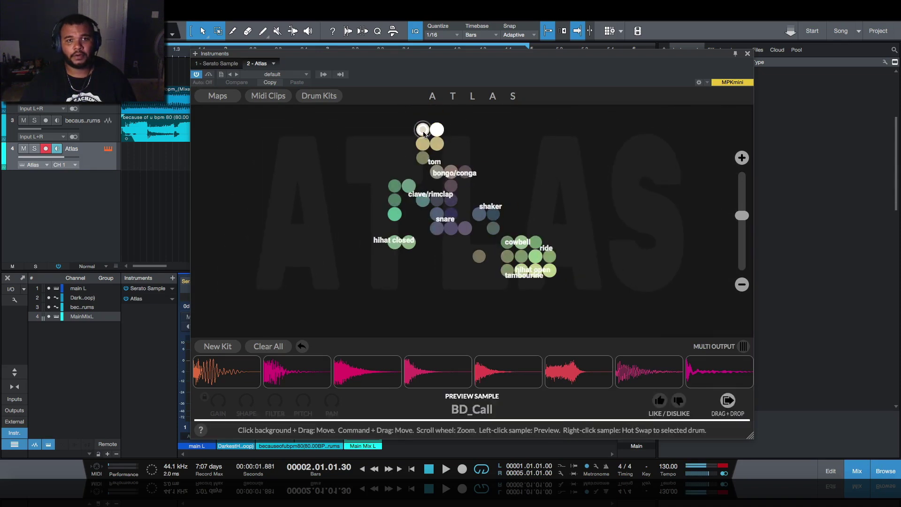
left_click(423, 144)
left_click(423, 158)
left_click(437, 200)
left_click(438, 231)
left_click(451, 228)
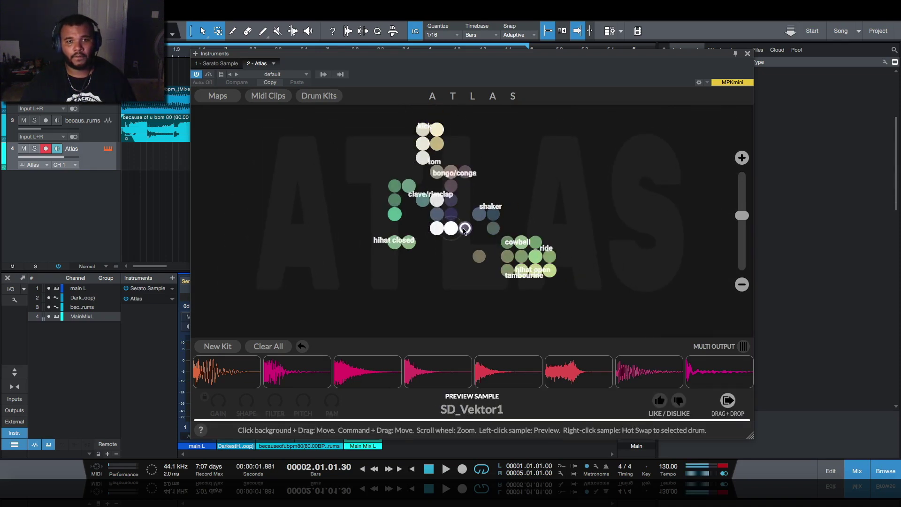
left_click(465, 228)
left_click(479, 214)
left_click(493, 214)
left_click(492, 229)
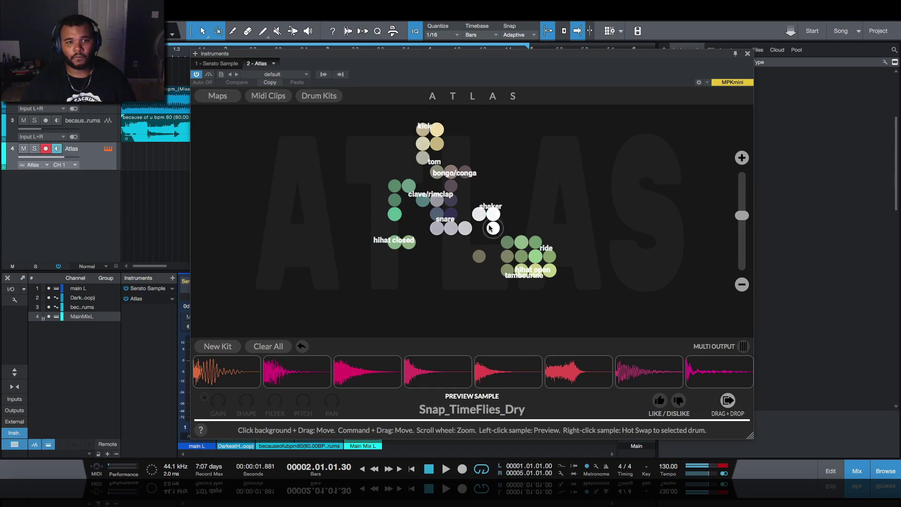
- Generate a new eight-pad kit from the map and audition each pad in turn
left_click(217, 346)
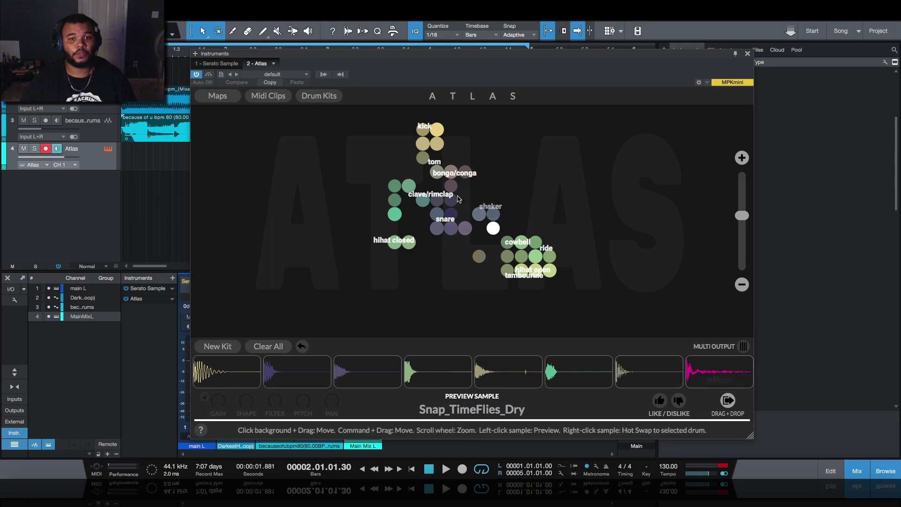
left_click(225, 373)
left_click(292, 373)
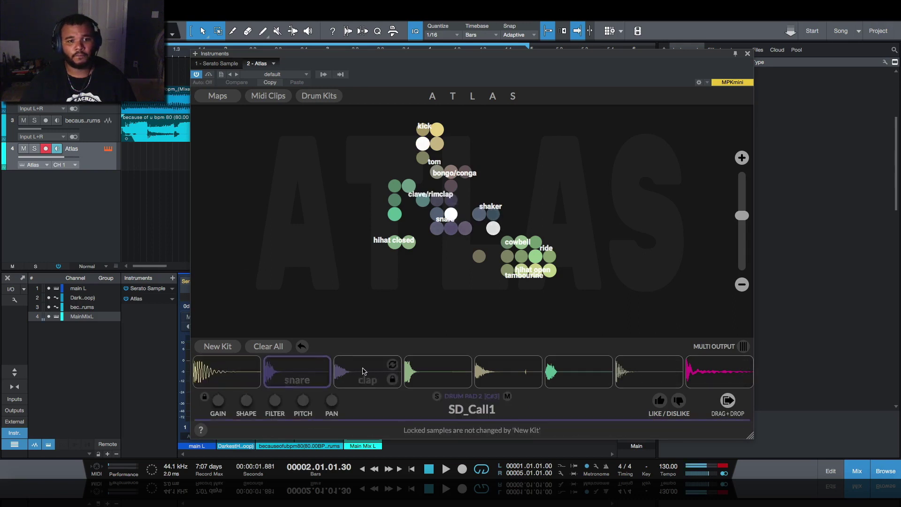
left_click(367, 372)
left_click(441, 371)
left_click(509, 371)
left_click(581, 372)
left_click(649, 372)
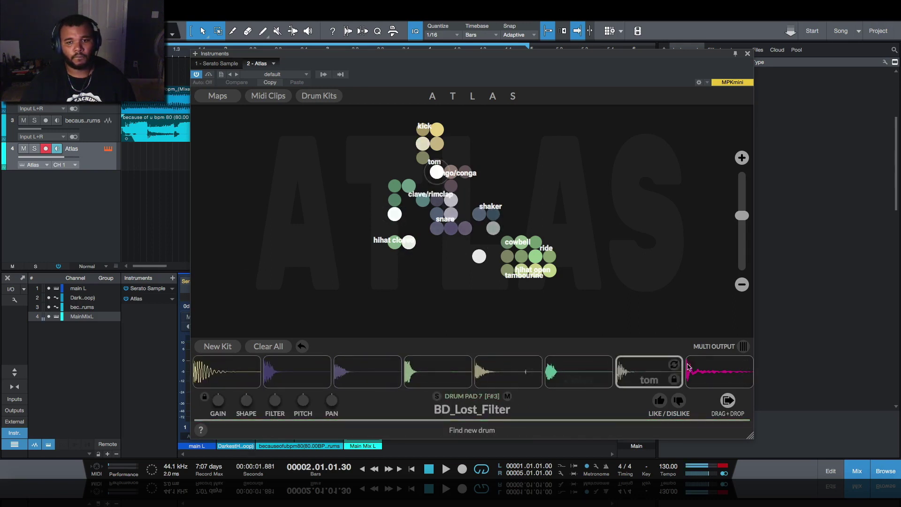
left_click(720, 372)
- Play through all eight pads again: kick, two snares, hi-hat, two shakers, kick and rim
left_click(238, 362)
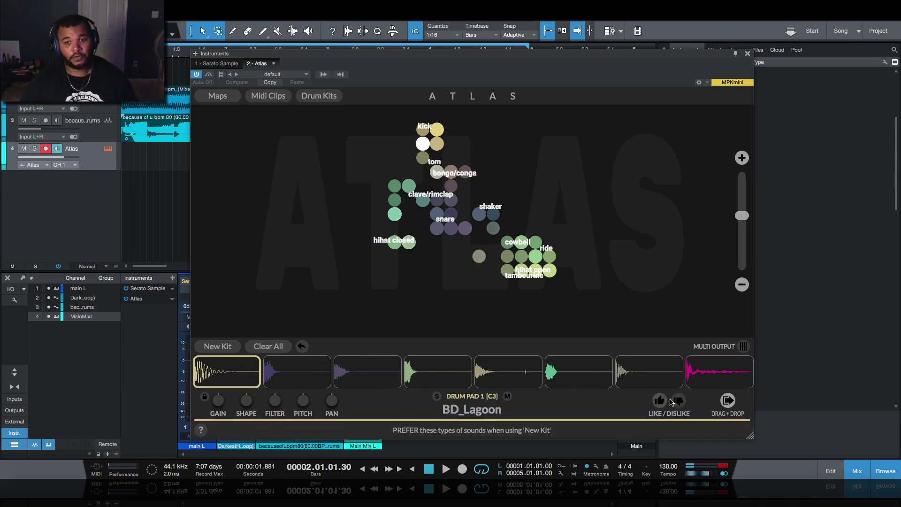
left_click(249, 375)
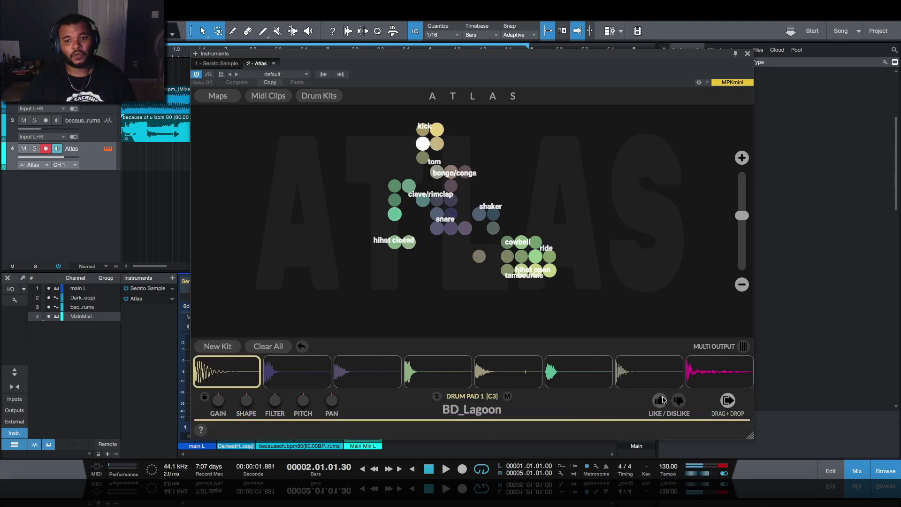
left_click(297, 371)
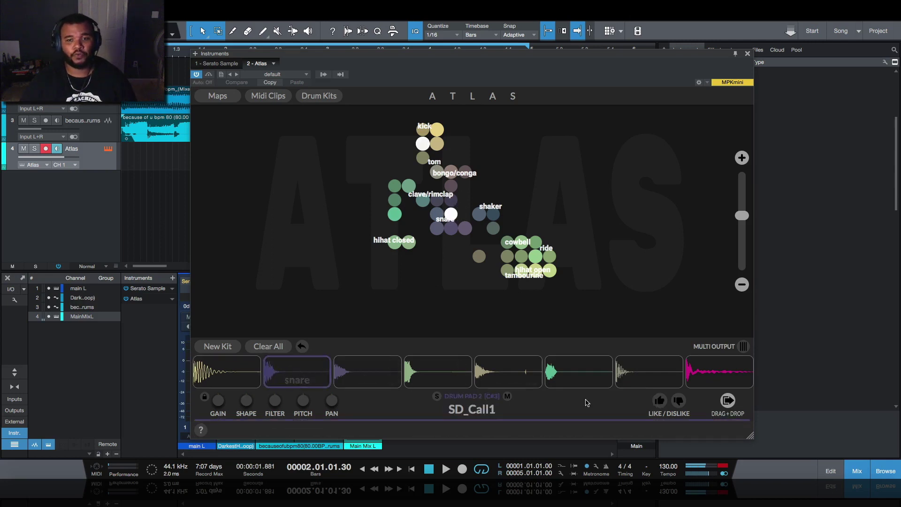
left_click(367, 368)
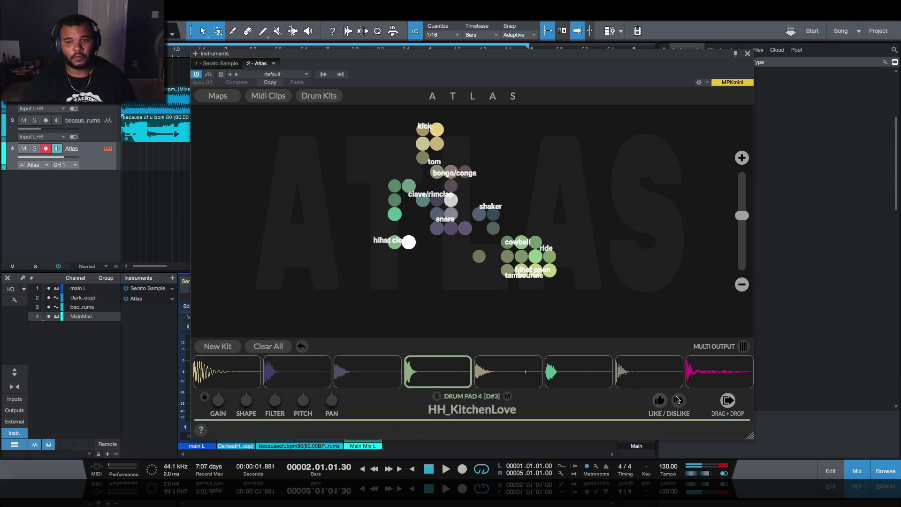
left_click(434, 365)
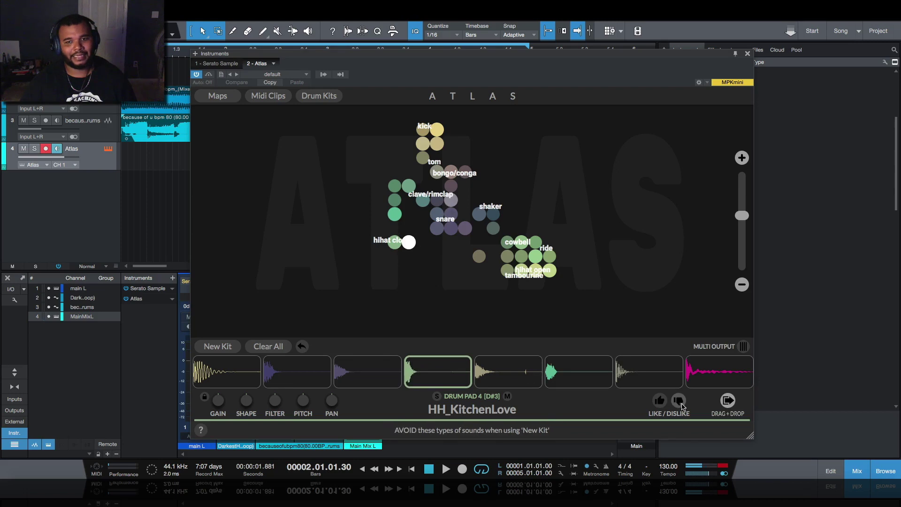
left_click(507, 373)
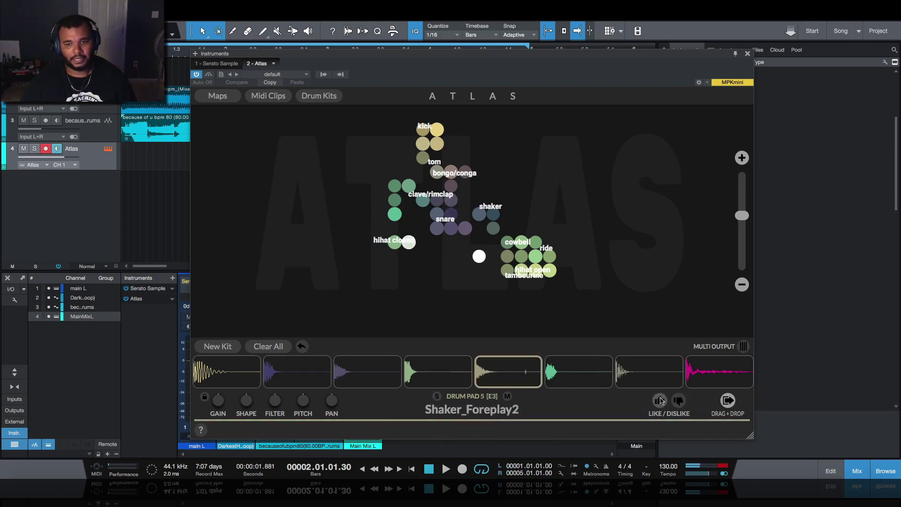
left_click(550, 372)
left_click(649, 371)
left_click(718, 372)
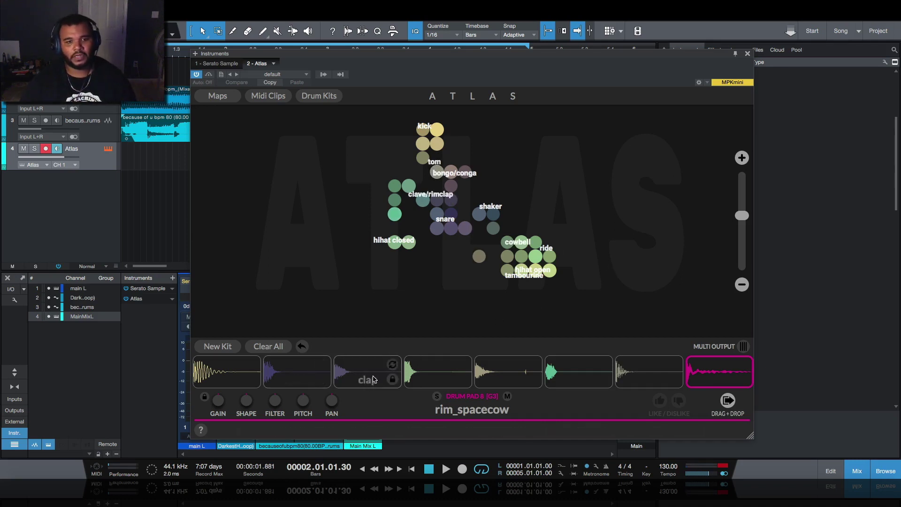
- Audition the hi-hat and shaker pads and lock the kick and snare samples
left_click(413, 373)
left_click(478, 372)
left_click(432, 380)
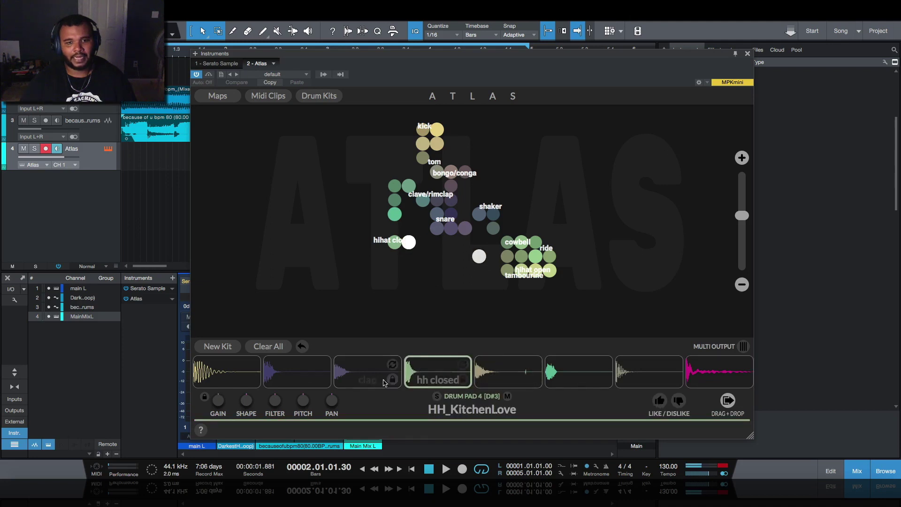
left_click(322, 379)
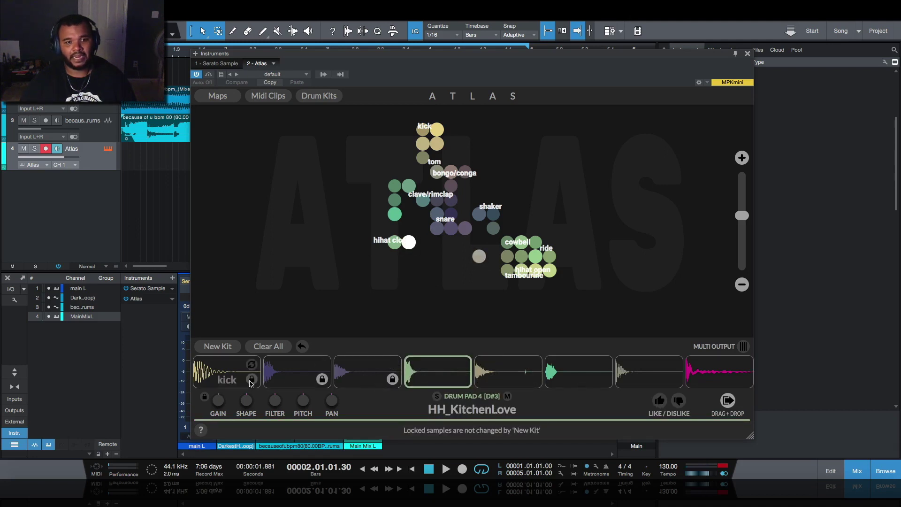
left_click(251, 379)
left_click(573, 373)
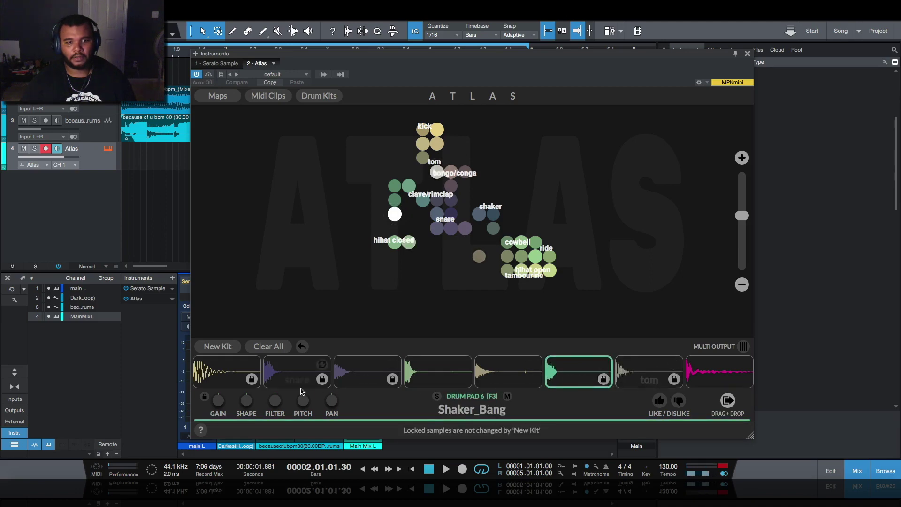
- Reroll the unlocked pads, load HHo_Foreplay1 onto pad 8, and close Atlas
left_click(218, 346)
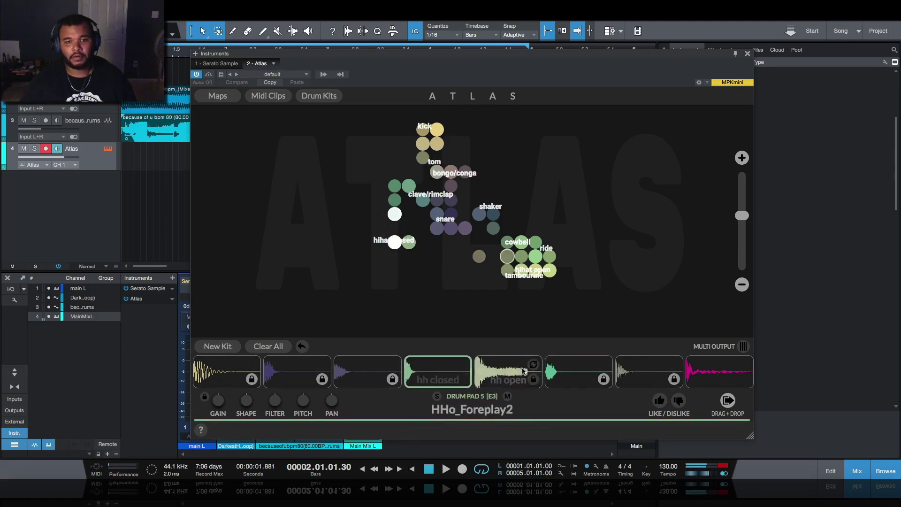
left_click(704, 372)
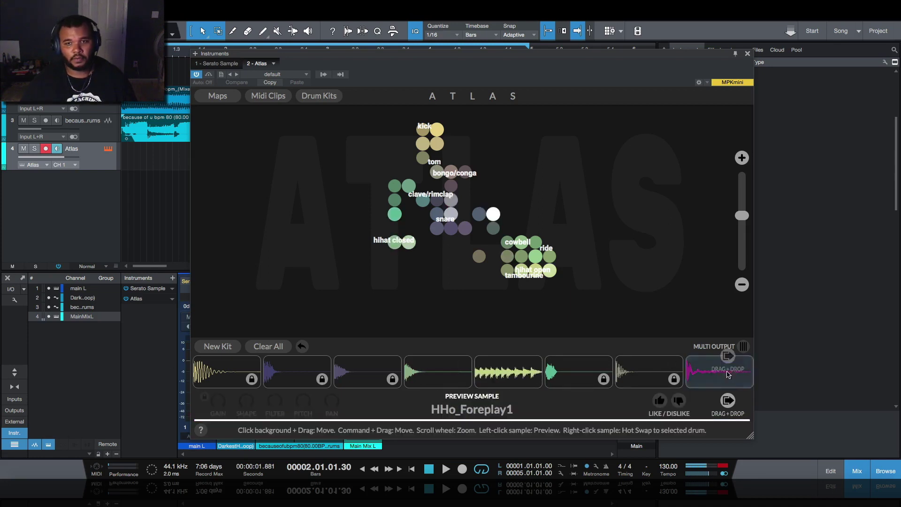
left_click_drag(718, 367, 703, 376)
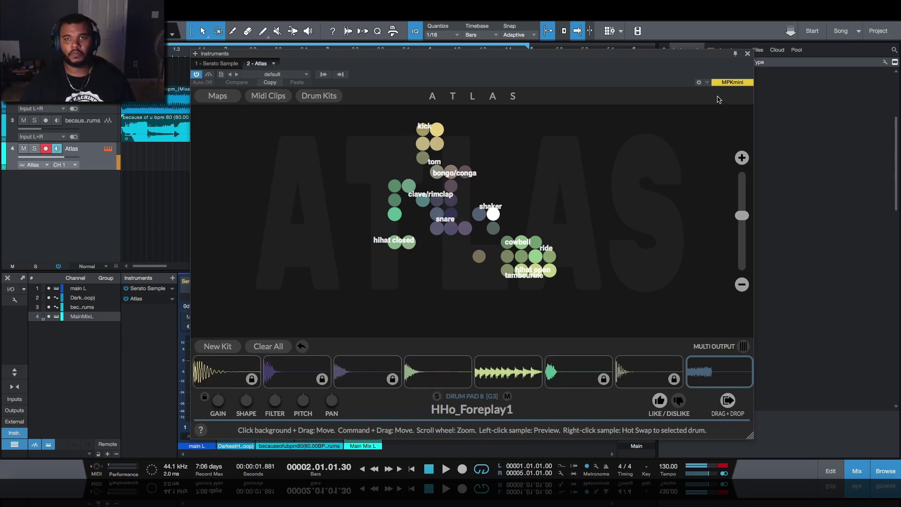
left_click(747, 53)
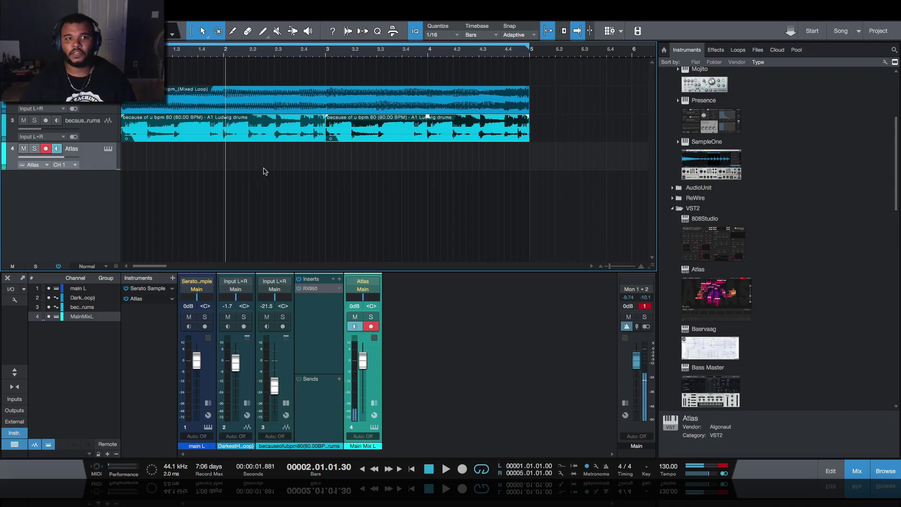
- Loop a range on the Atlas track and lengthen the pattern to 32 steps
key("p")
left_click_drag(280, 165, 132, 160)
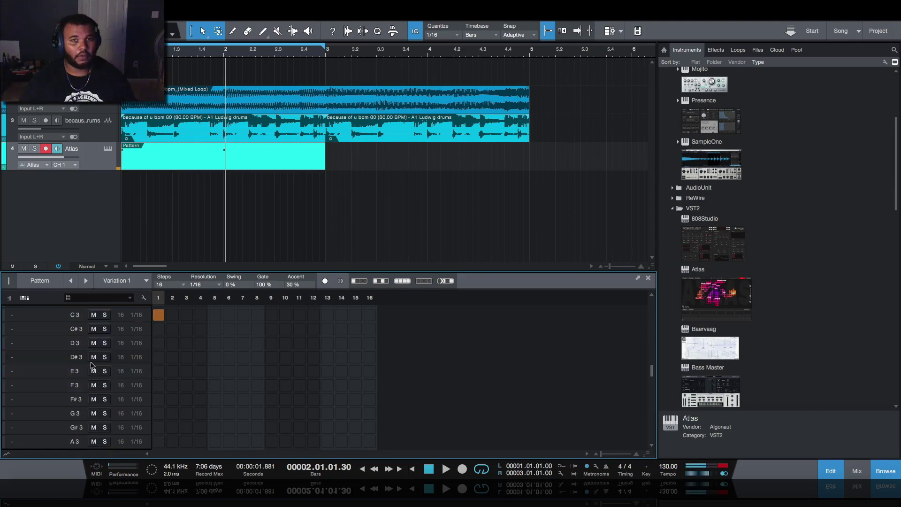
left_click(182, 285)
left_click(200, 345)
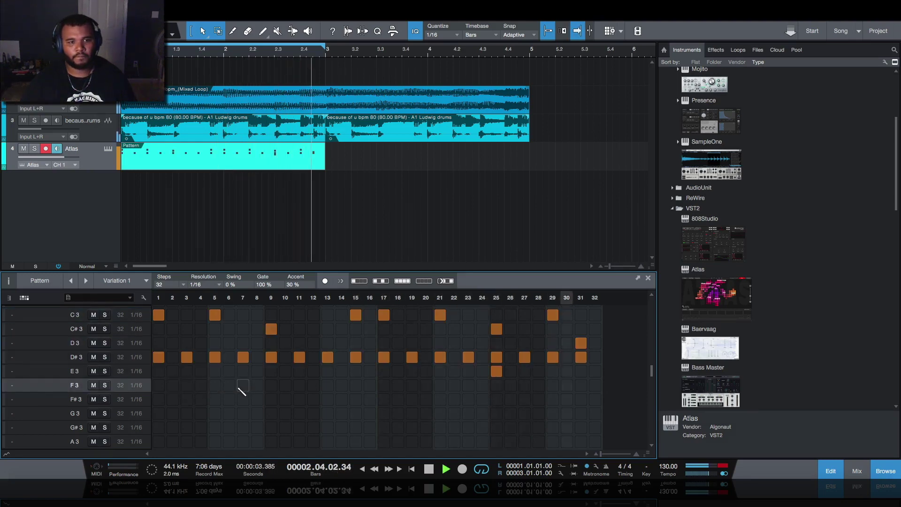
- Turn on F3 shaker hits at steps 7, 8, 23, 31 and 32
left_click(243, 385)
left_click(257, 385)
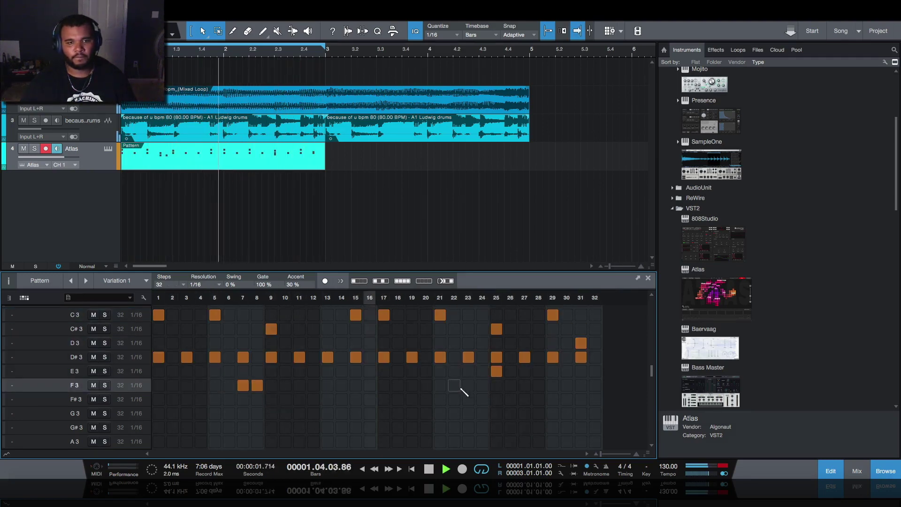
left_click(468, 385)
left_click(581, 385)
left_click(595, 385)
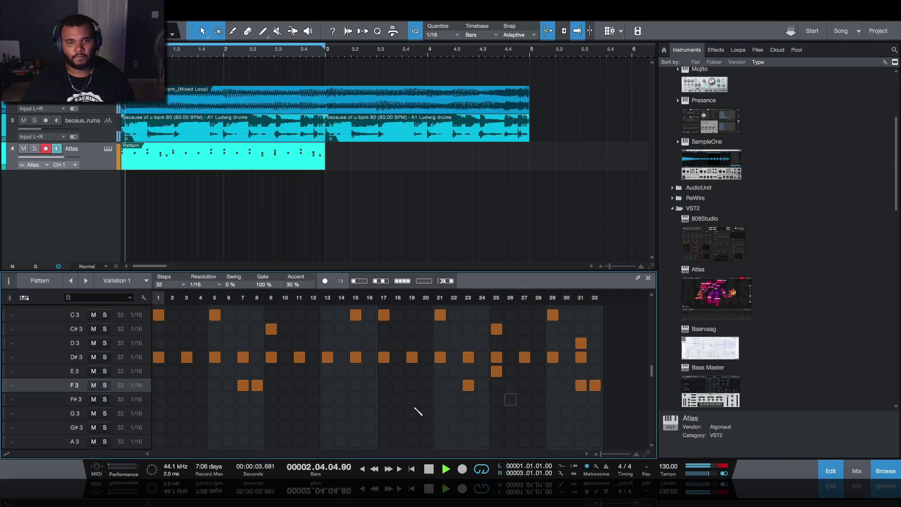
- Place F#3 tom hits on steps 19 and 23, stop playback, and reopen Atlas
left_click(52, 400)
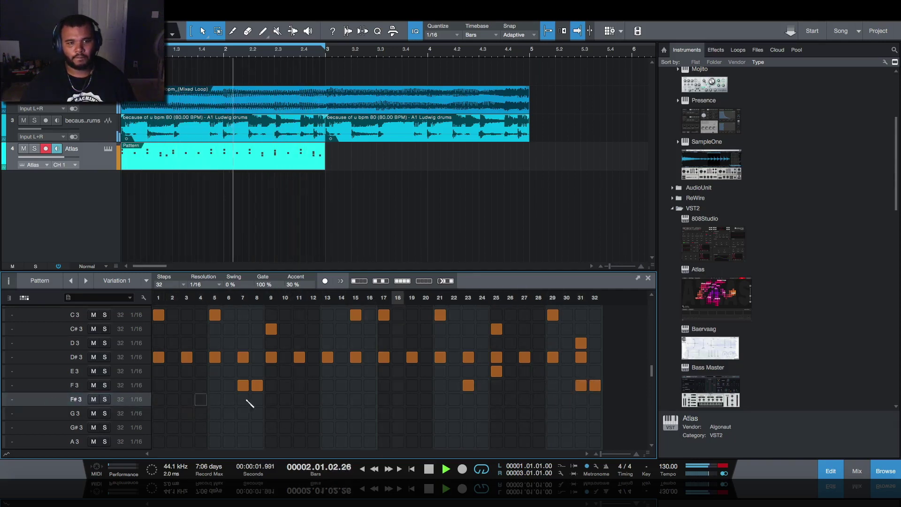
left_click(298, 400)
left_click(412, 400)
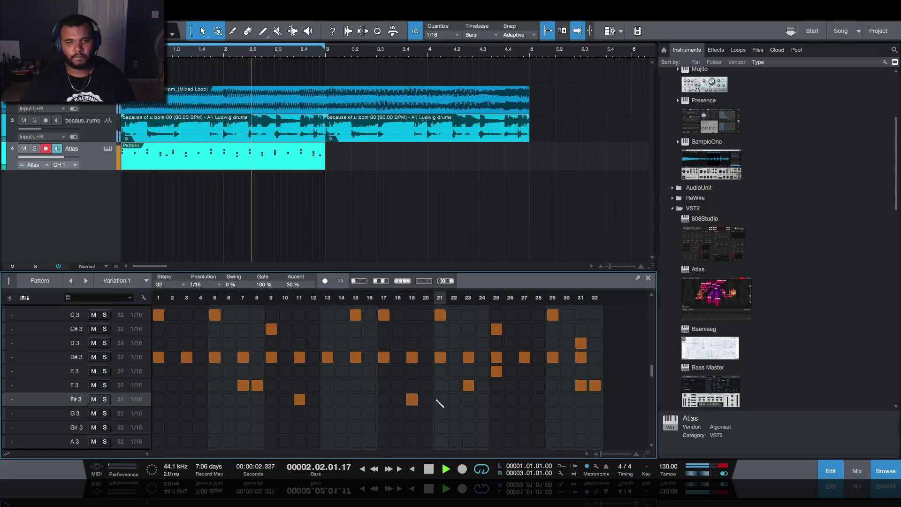
left_click(468, 399)
left_click(299, 399)
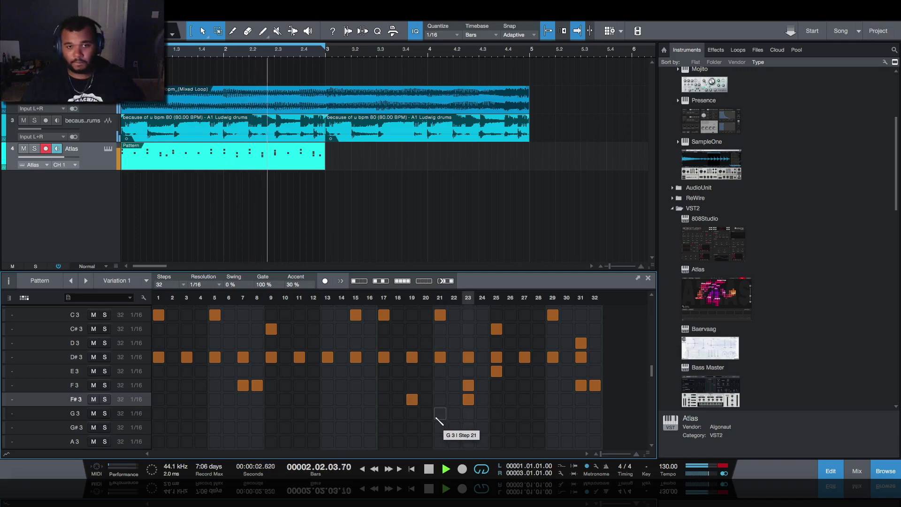
key("space")
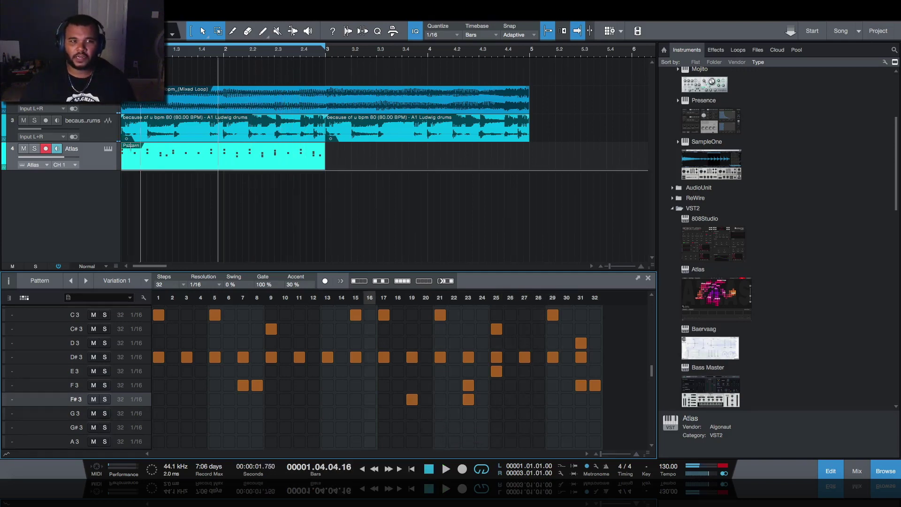
left_click(108, 148)
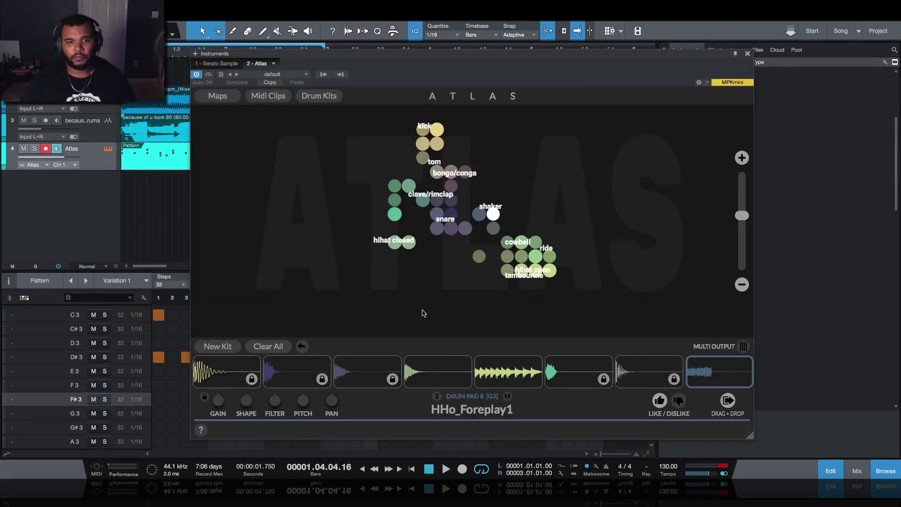
- Reroll closed hi-hat pad 4 during playback until HH_Foreplay replaces HH_Call
left_click(428, 375)
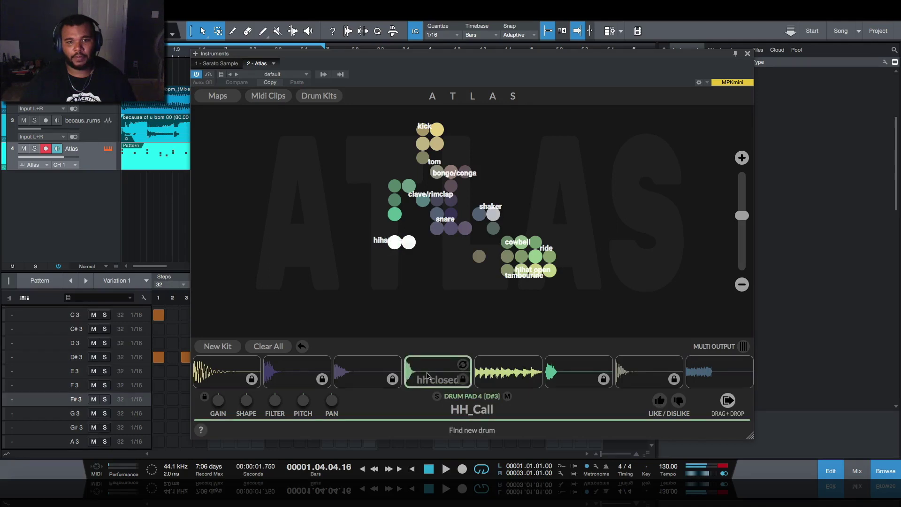
key("space")
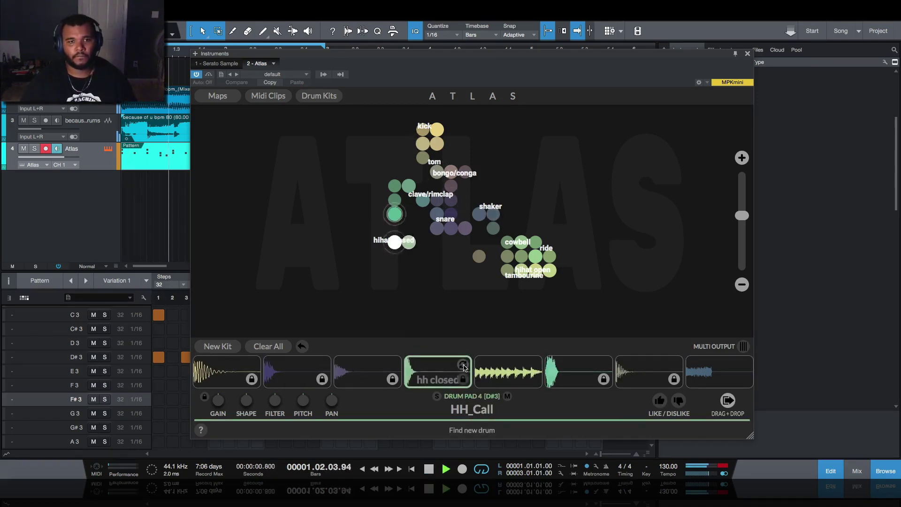
left_click(463, 365)
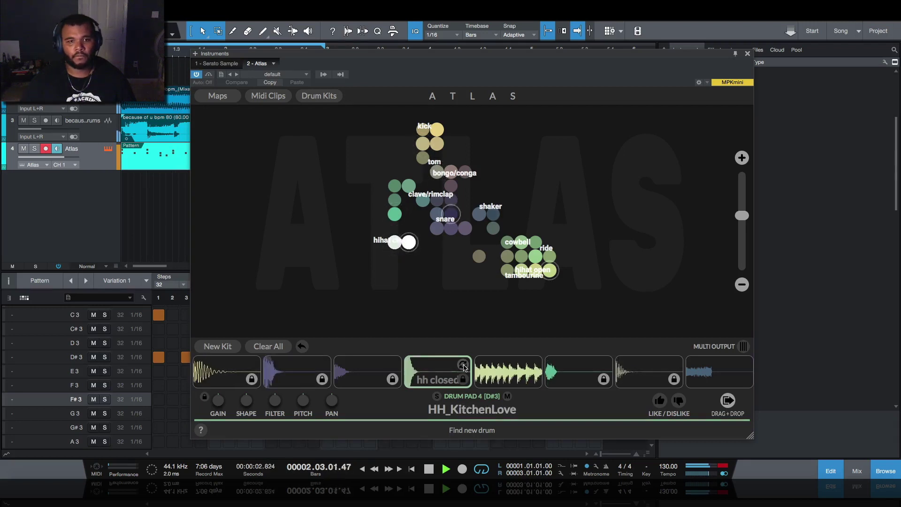
left_click(463, 365)
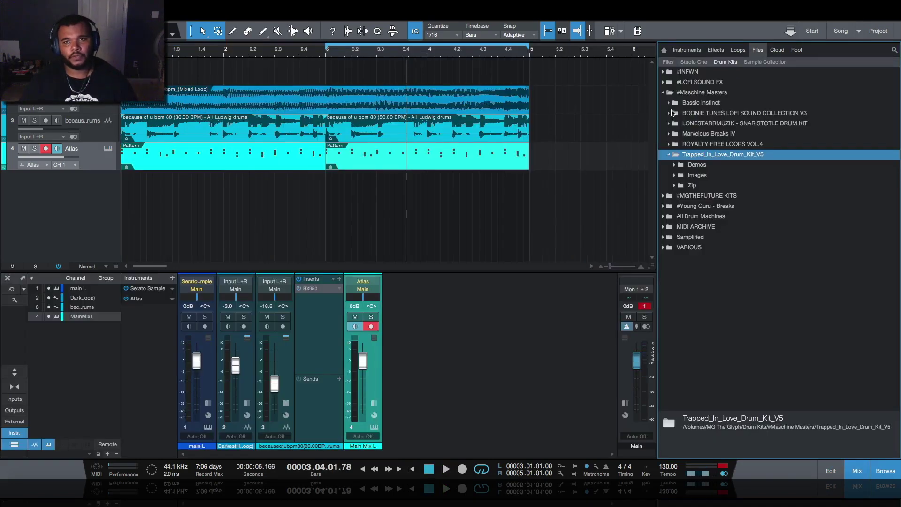
- Expand the Bassic Instinct 808s and Analog Kicks folders and audition several 808 and kick samples
left_click(670, 103)
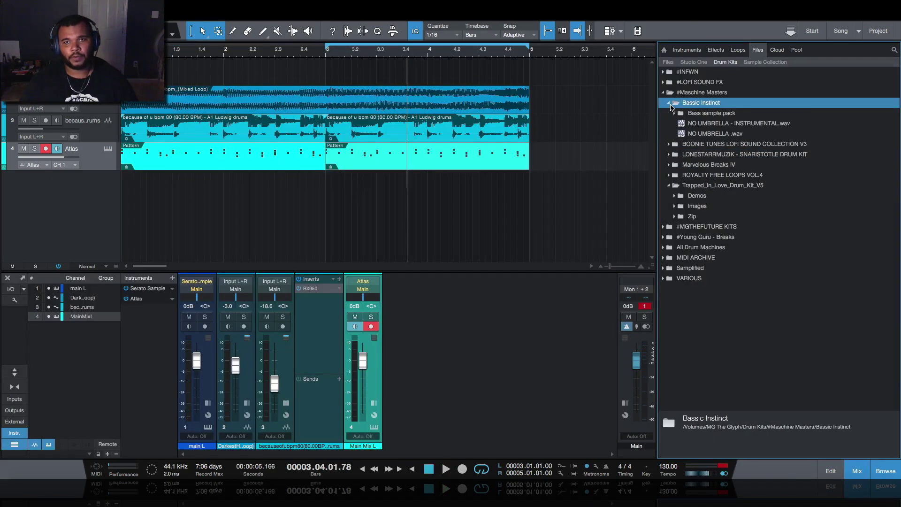
left_click(674, 114)
left_click(679, 124)
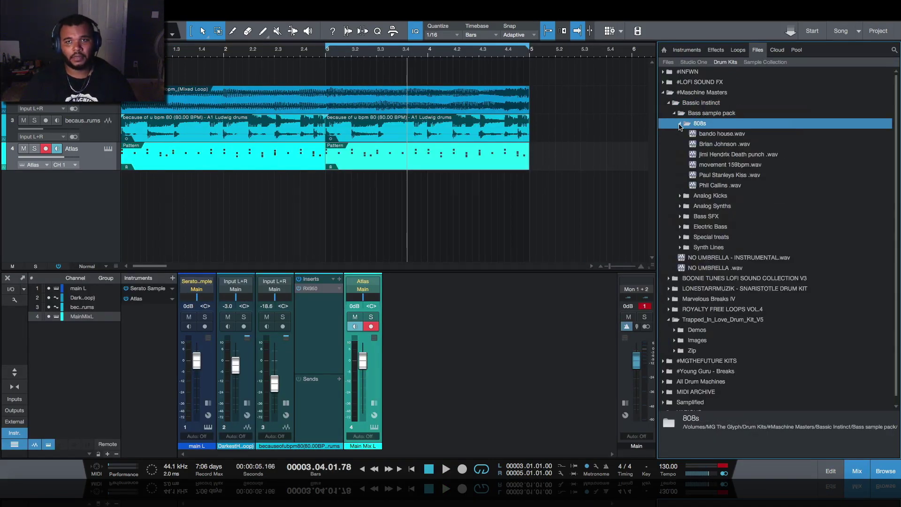
left_click(680, 196)
left_click(680, 196)
key("Down")
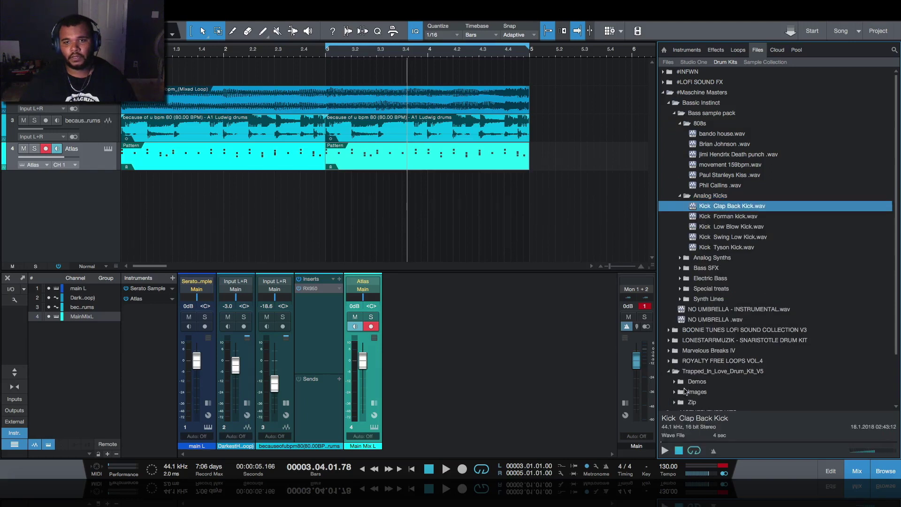
left_click(664, 450)
left_click(735, 134)
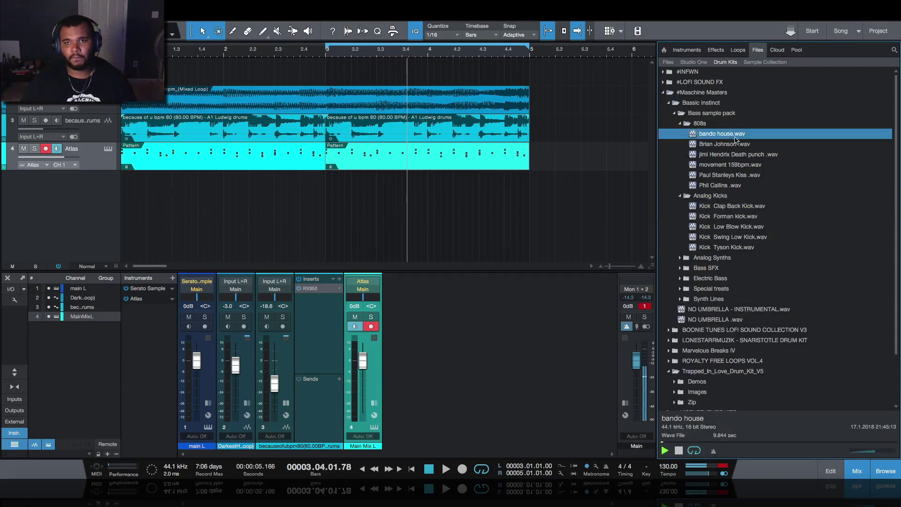
left_click(747, 164)
left_click(726, 237)
- Audition the Analog MS 2000 samples, then drag Phil Callins.wav into the arrangement
left_click(680, 257)
left_click(751, 299)
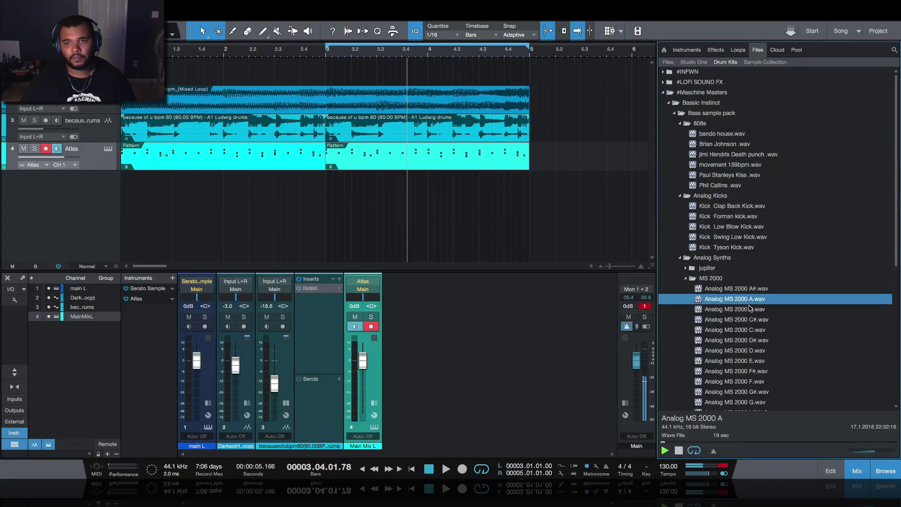
left_click(752, 310)
left_click(758, 329)
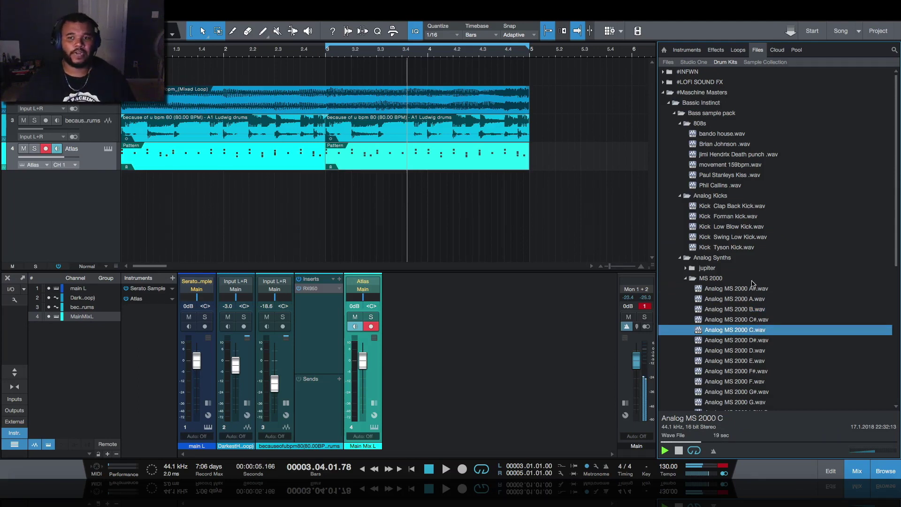
scroll(741, 315, "down", 5)
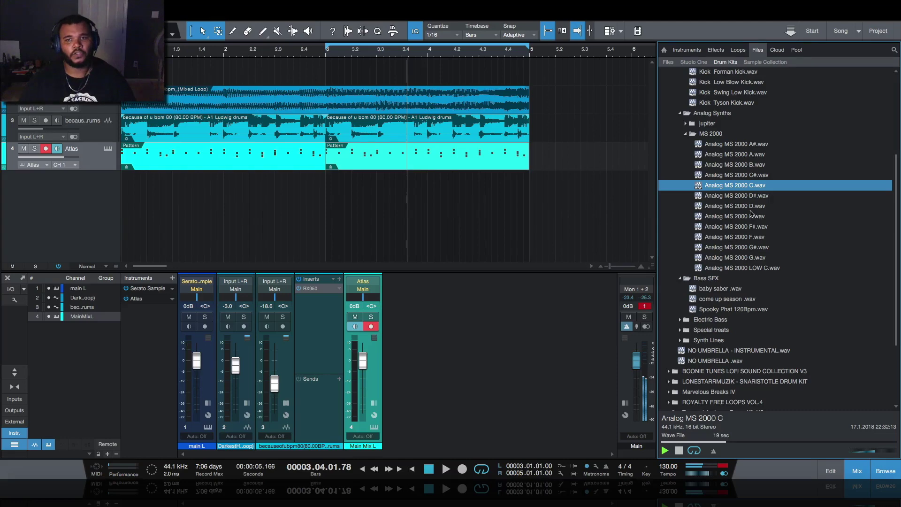
left_click(718, 235)
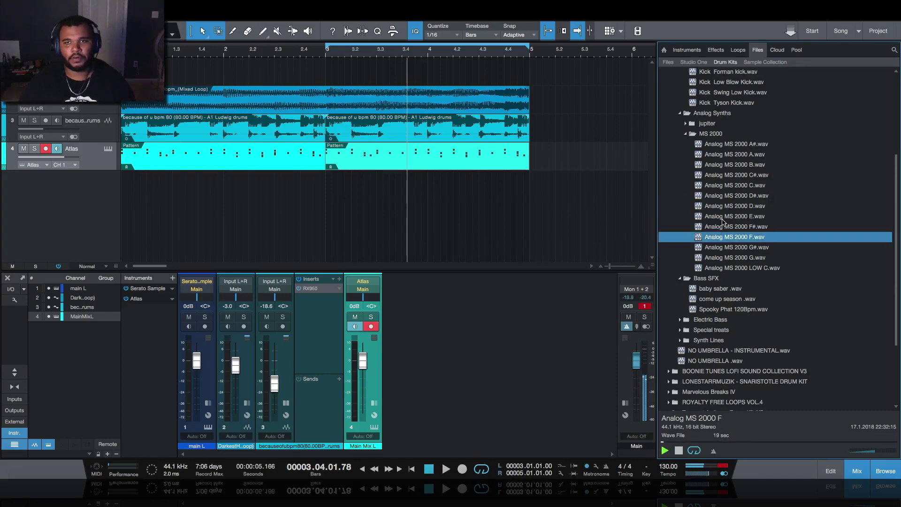
scroll(725, 211, "up", 5)
left_click(732, 240)
left_click_drag(720, 185, 407, 175)
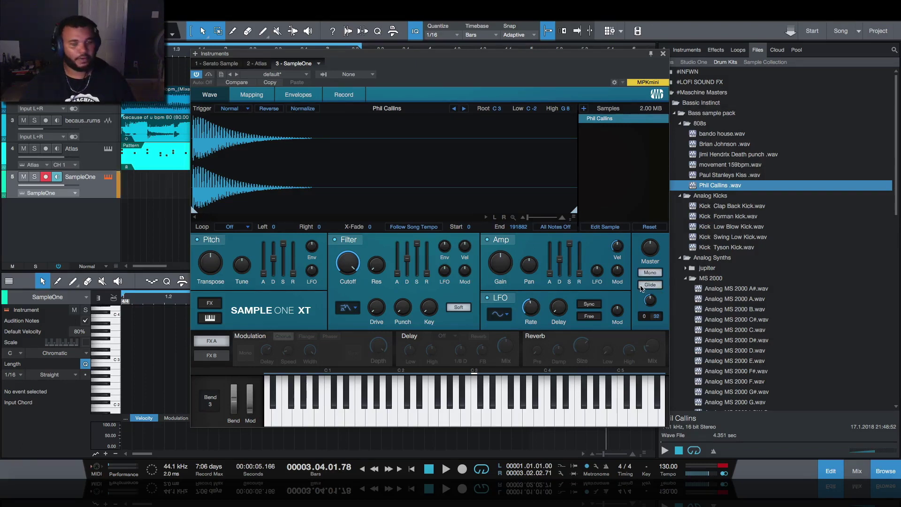
- Place the Darkest Hour Bassline MIDI on the SampleOne track and play it from the start
left_click(663, 54)
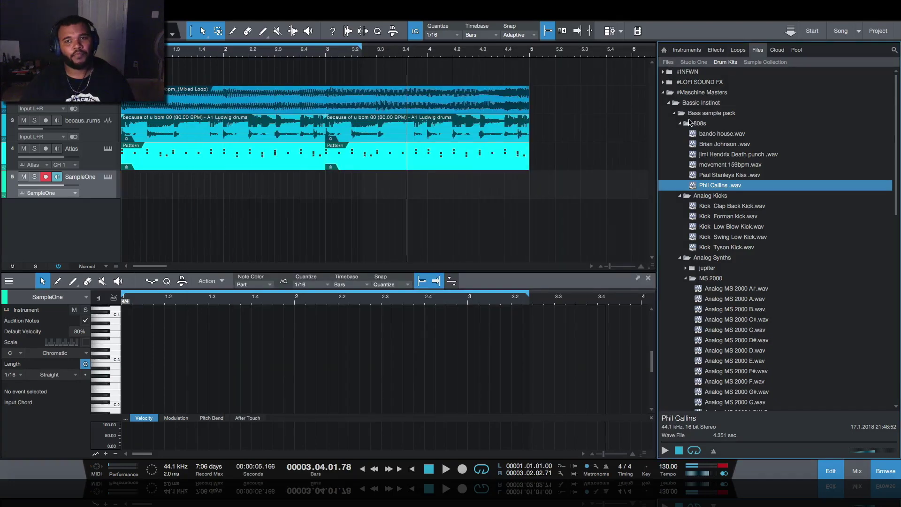
left_click(674, 113)
left_click_drag(716, 257, 136, 193)
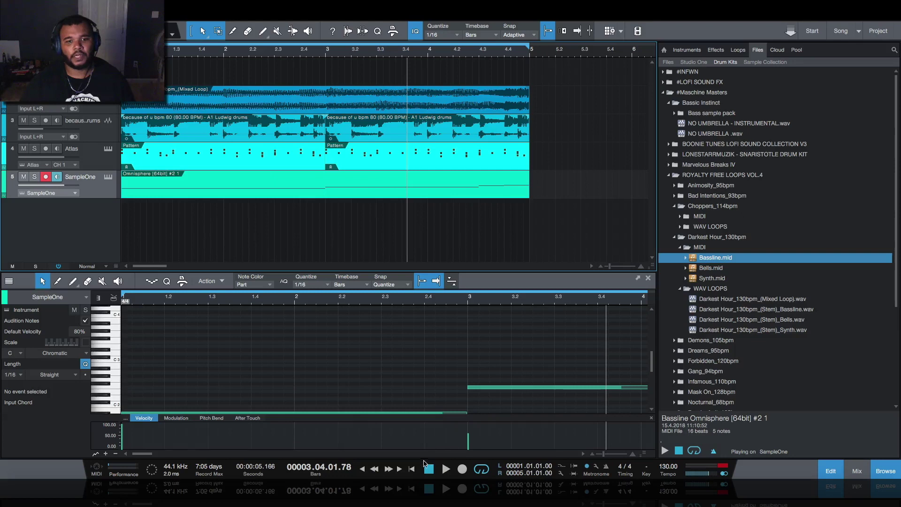
left_click(412, 468)
left_click(446, 470)
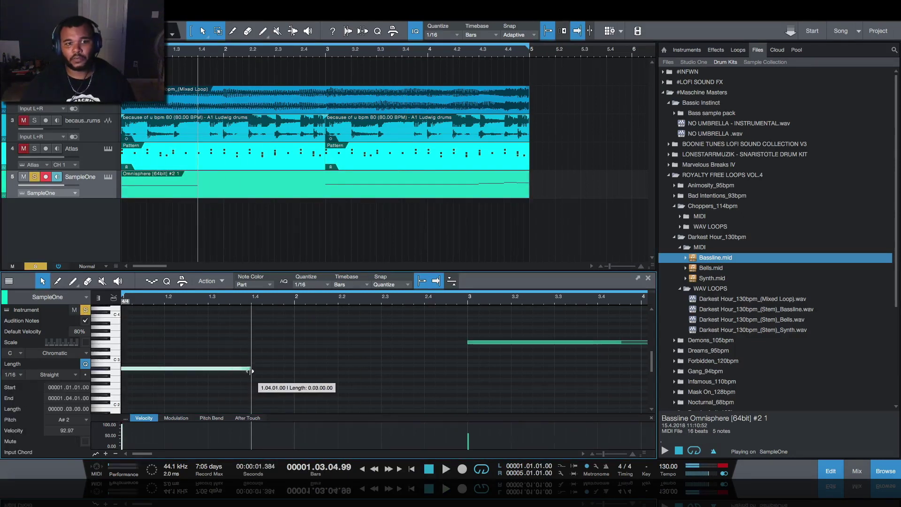
- Shorten the A#2 bass note to end at 1.4, clear all four solos, and show the mixer
left_click_drag(252, 371, 252, 370)
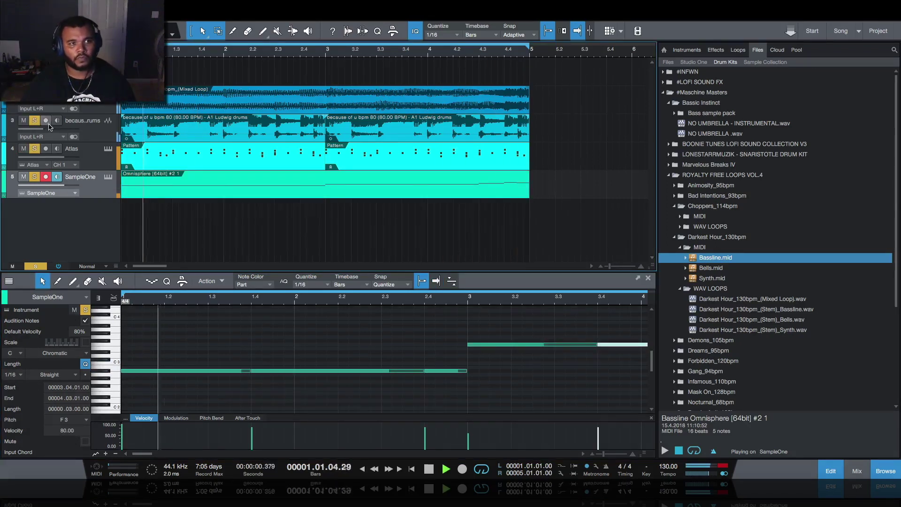
left_click(35, 176)
left_click(34, 149)
left_click(34, 121)
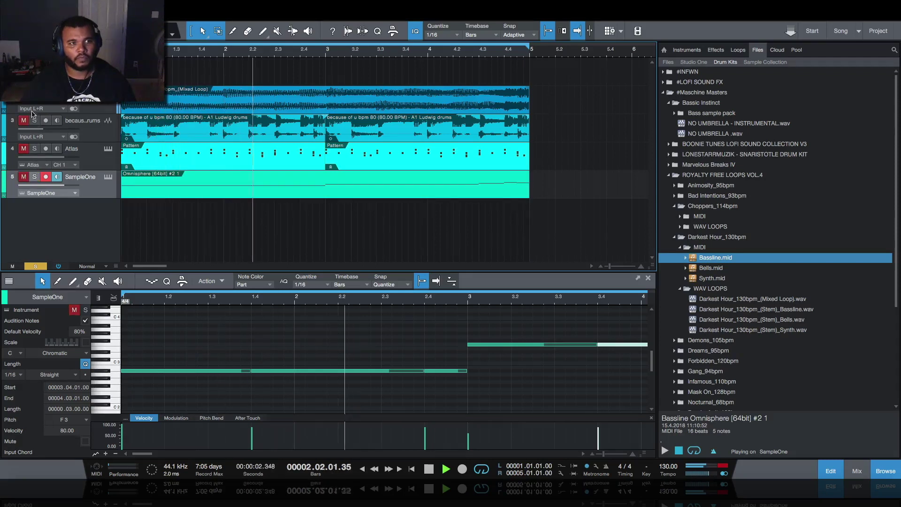
left_click(34, 92)
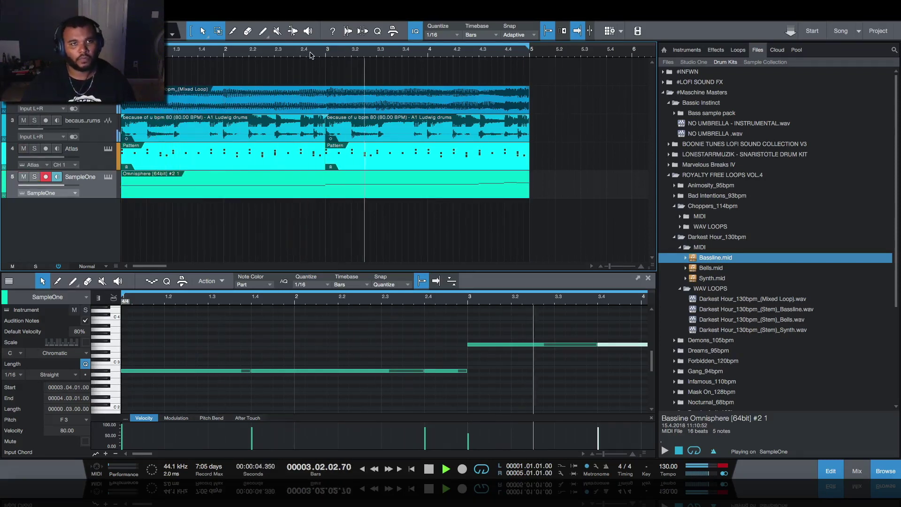
left_click_drag(310, 52, 309, 49)
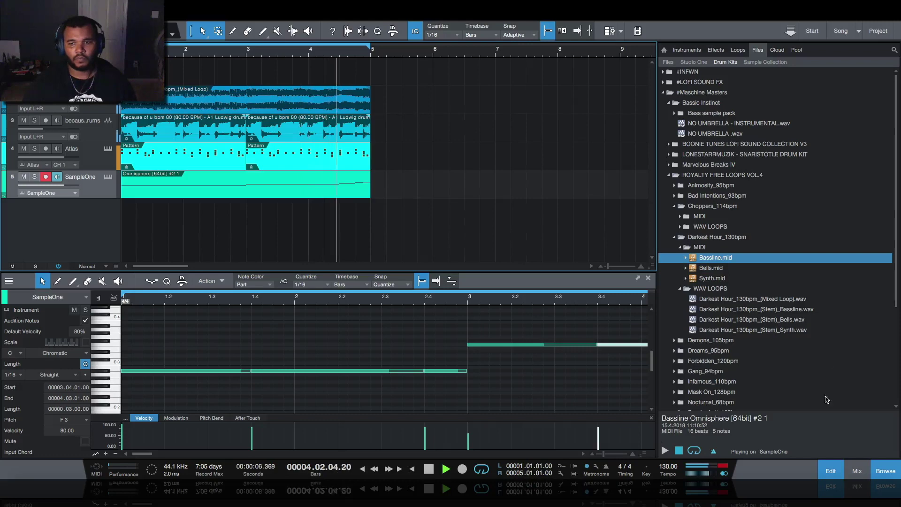
left_click(857, 471)
- Lower the SampleOne fader to -3.9 dB and insert a Dirt distortion on the channel
left_click_drag(401, 361, 402, 368)
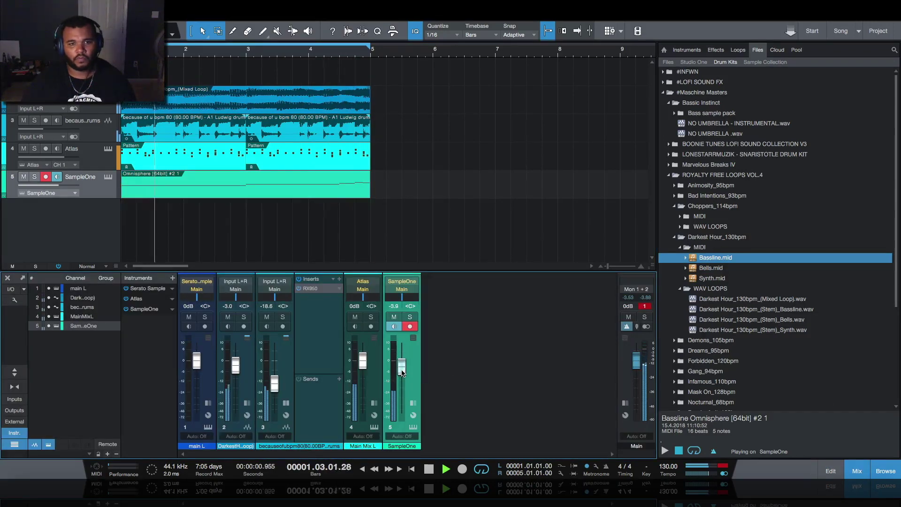
key("space")
left_click(413, 403)
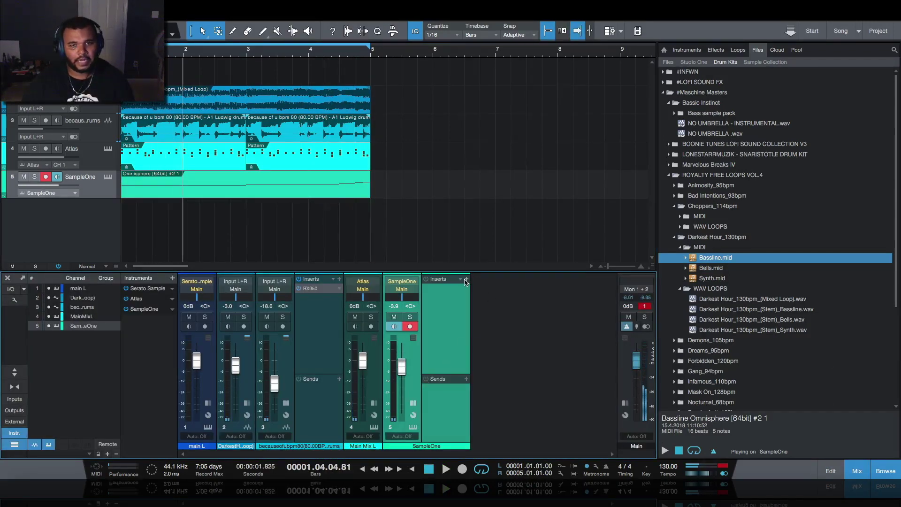
left_click(465, 280)
left_click(506, 184)
left_click_drag(358, 105, 498, 131)
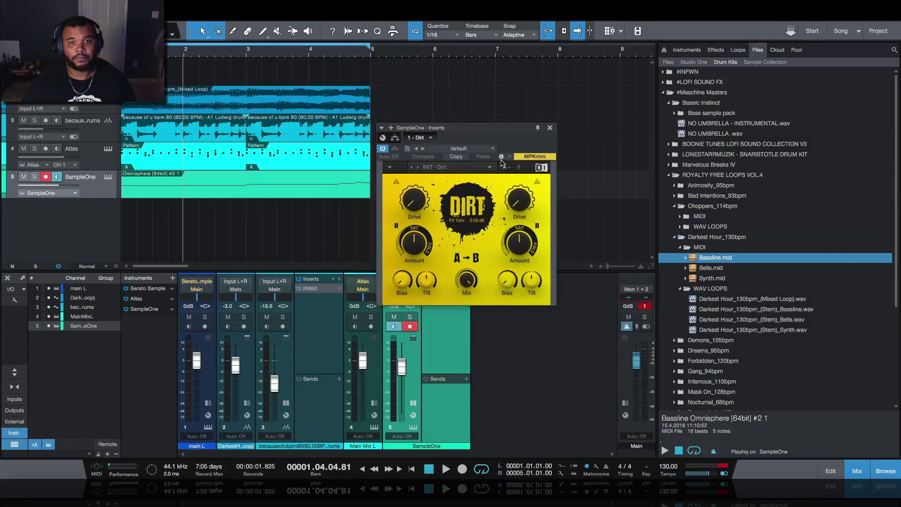
- Audition Dirt presets Revolution, Delta Blues and Demonic Scream, settling on Fuzz Pedal
left_click(490, 168)
mouse_move(479, 186)
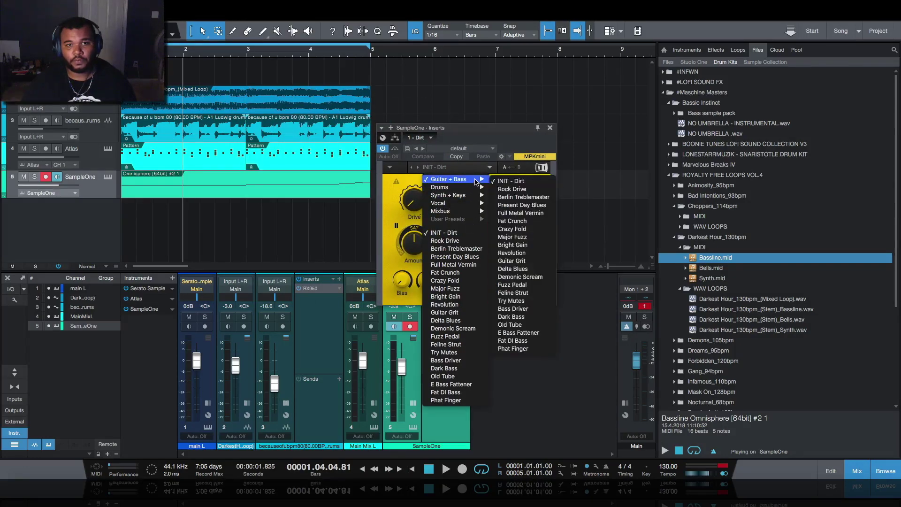
left_click(444, 304)
key("space")
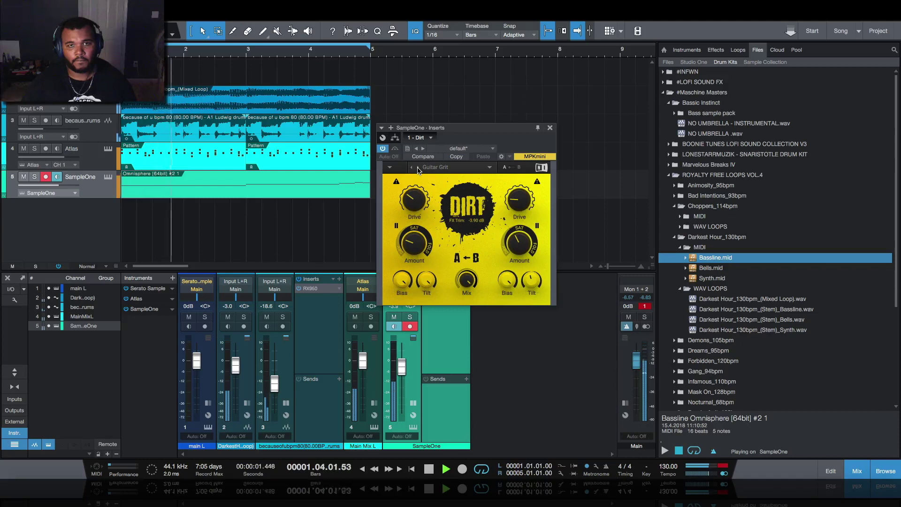
left_click(418, 168)
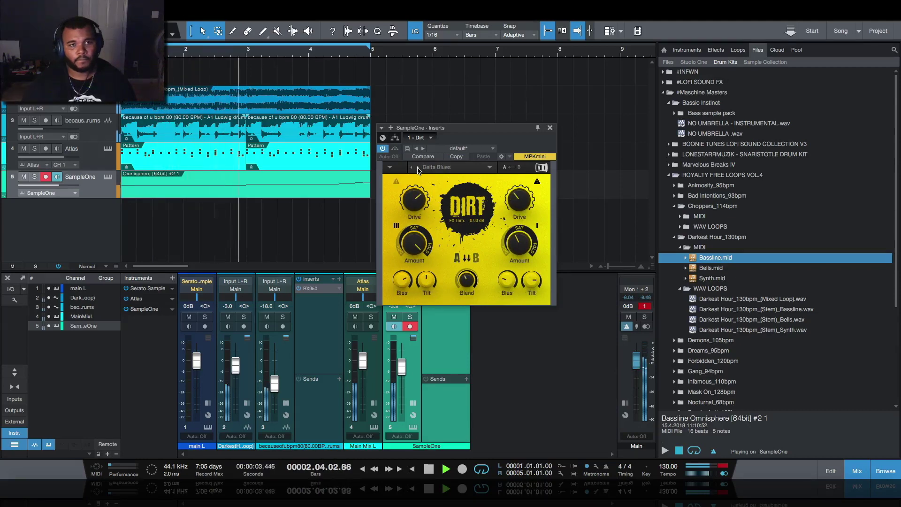
left_click(418, 168)
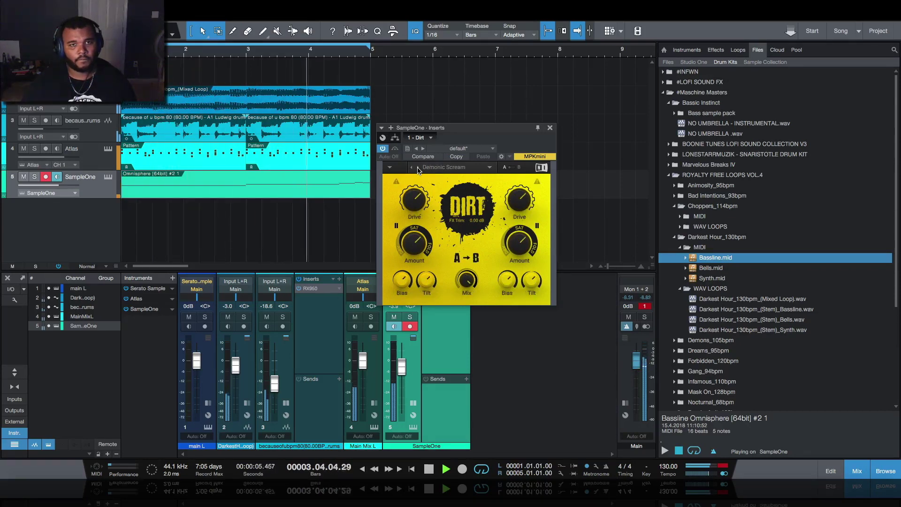
left_click(418, 168)
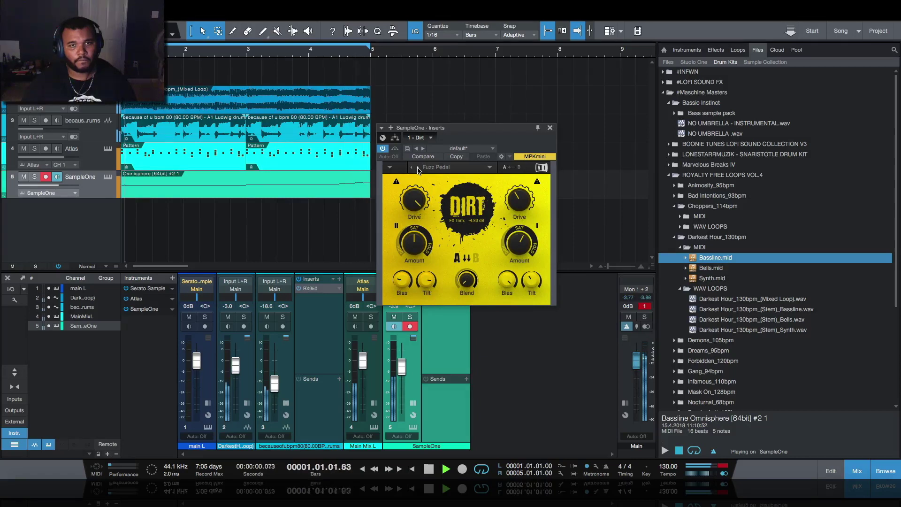
left_click(550, 128)
key("space")
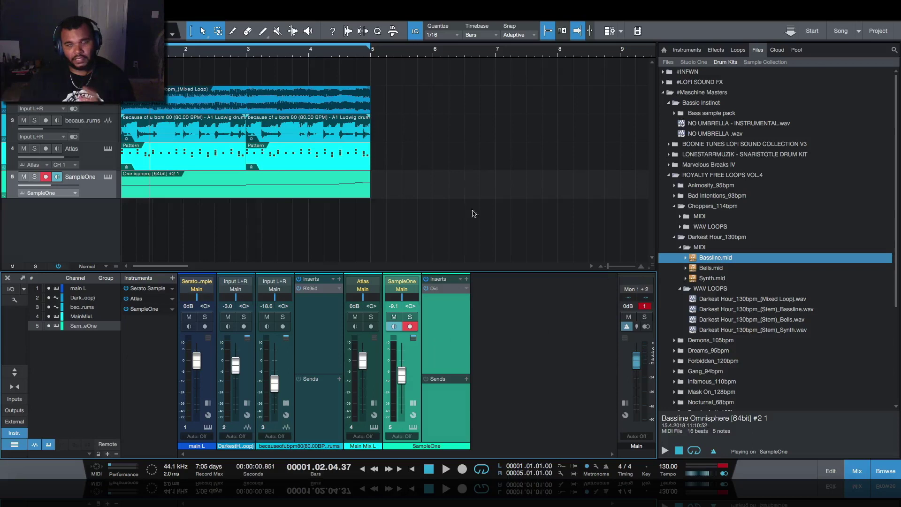
- Convert the first Atlas pattern into a regular instrument part
left_click(189, 160)
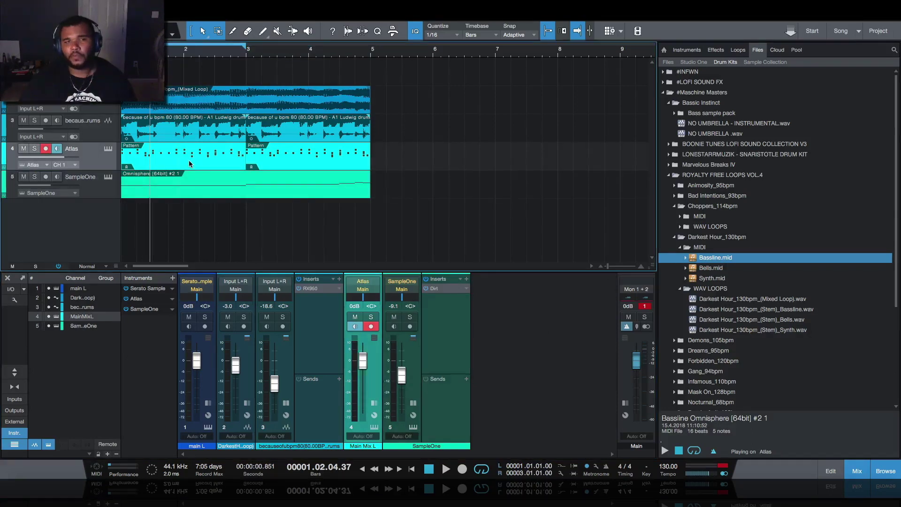
right_click(189, 163)
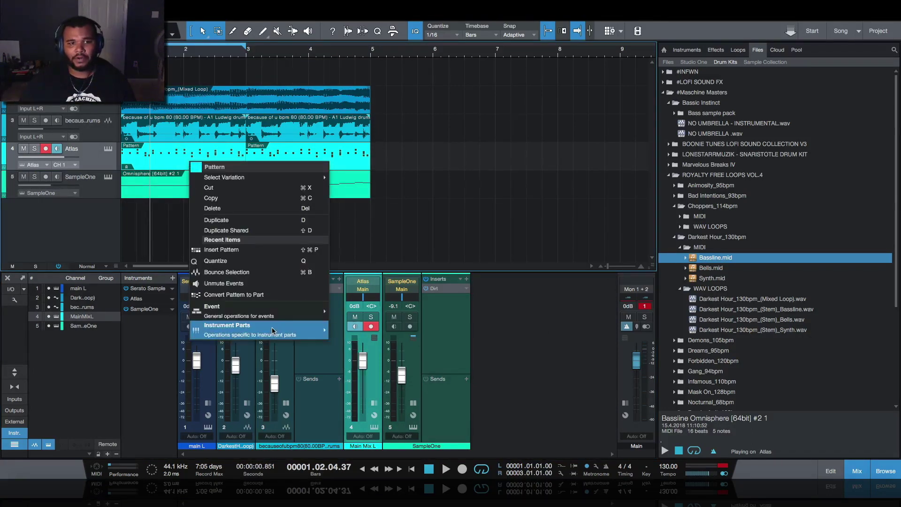
mouse_move(270, 331)
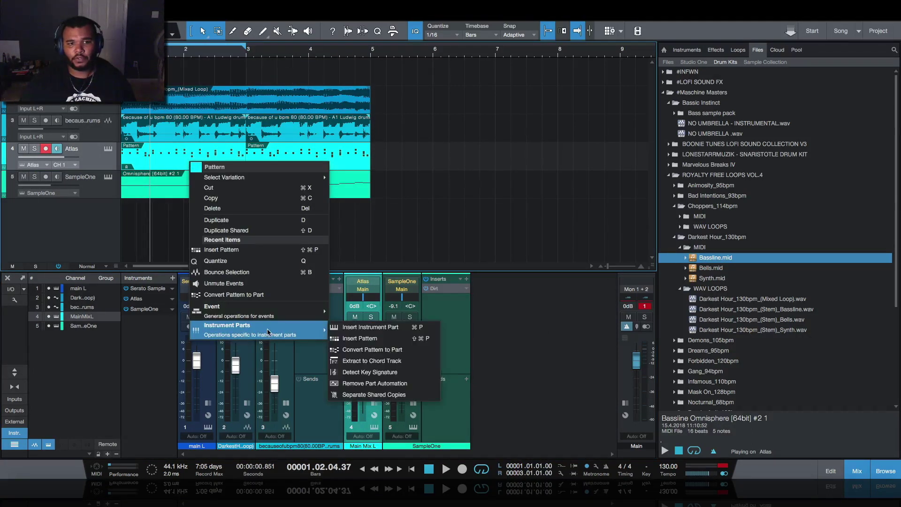
left_click(402, 350)
- Delete the second pattern, duplicate the part into bars 3–5, and open its notes
left_click(269, 165)
key("Delete")
left_click(199, 165)
key("d")
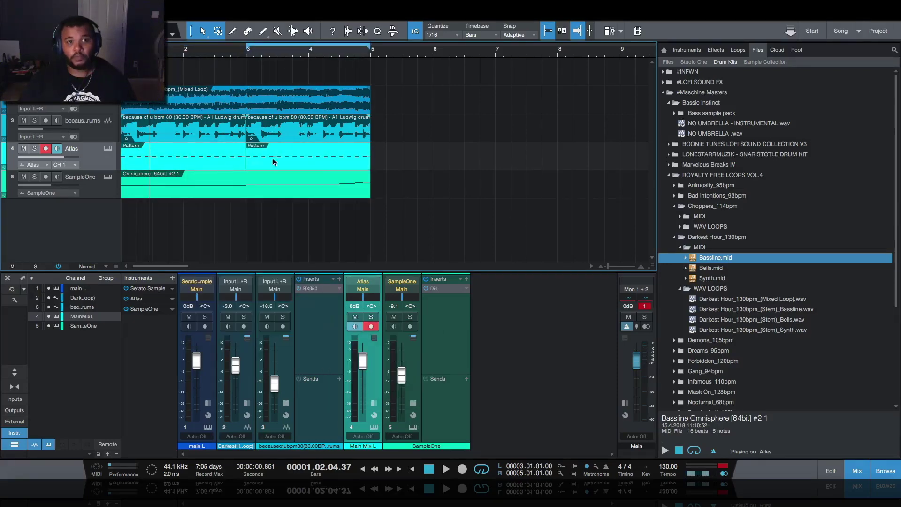
double_click(188, 165)
key("p")
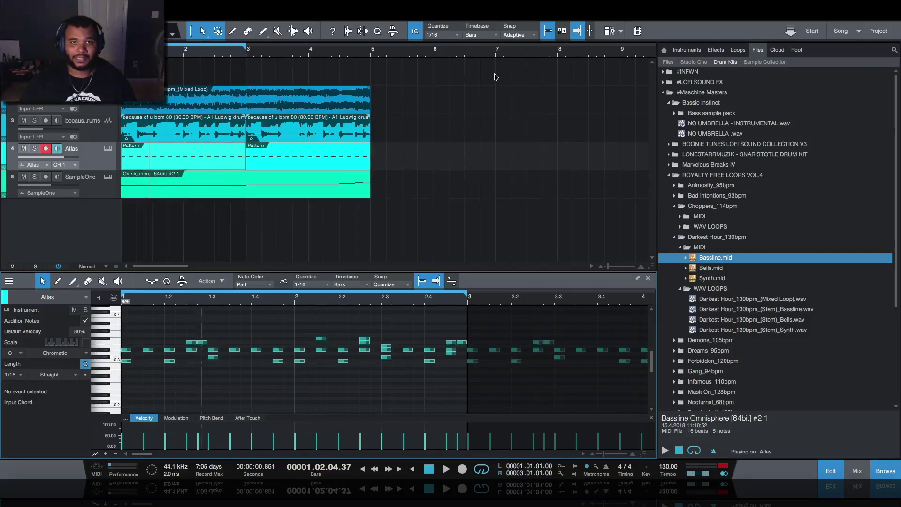
- Set the quantize groove to the Korg DDD-1 'DDD-1-16 50%' preset
key("alt+q")
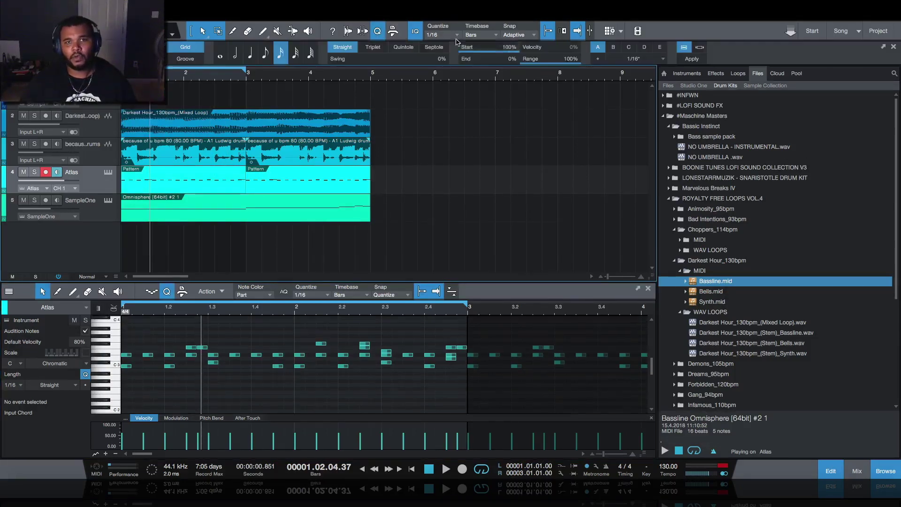
left_click(664, 59)
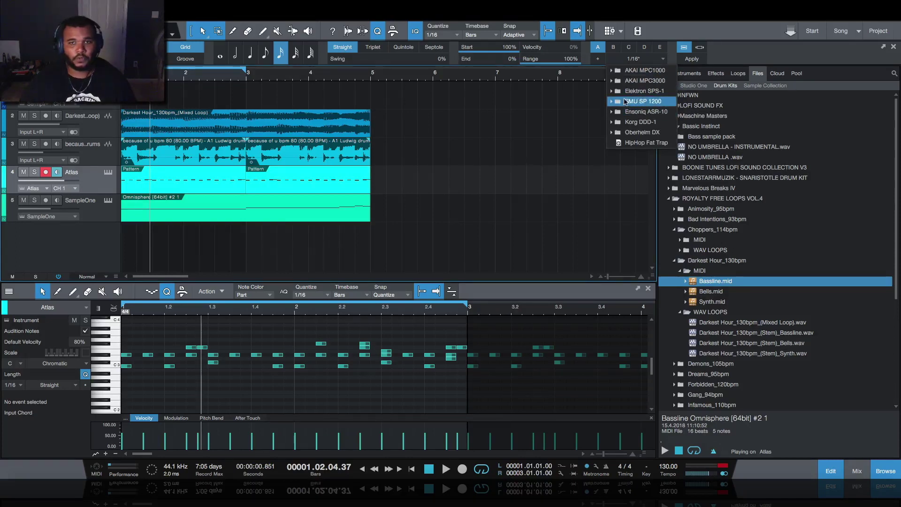
left_click(610, 122)
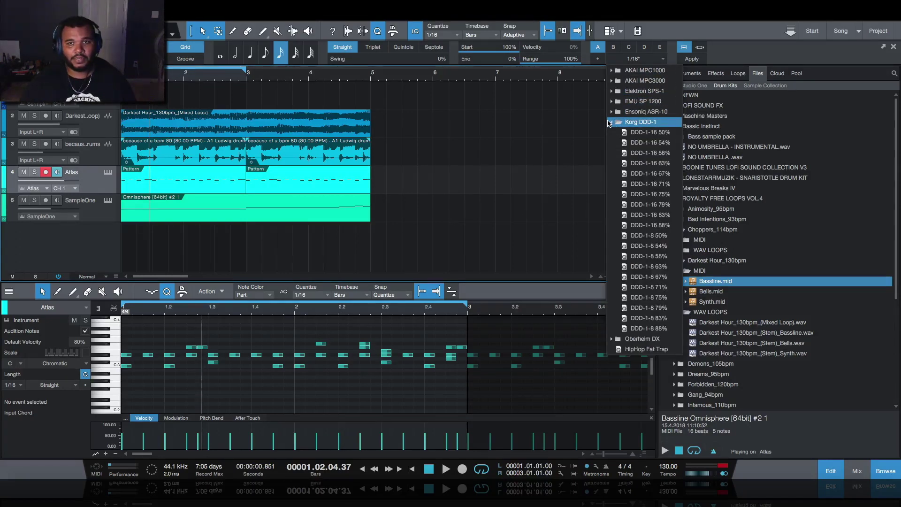
left_click(667, 133)
left_click(713, 116)
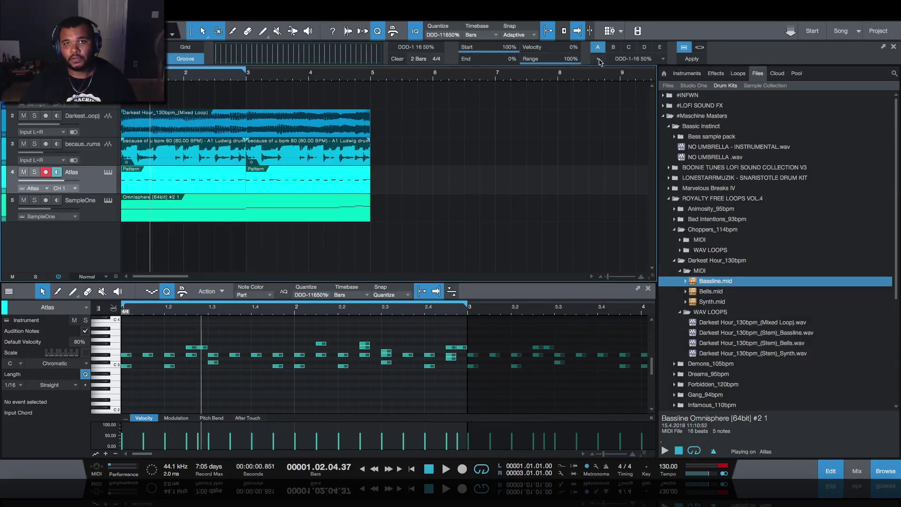
- Preview the soloed Atlas drums, then apply the groove to the drum loop on track 3
left_click(34, 173)
key("space")
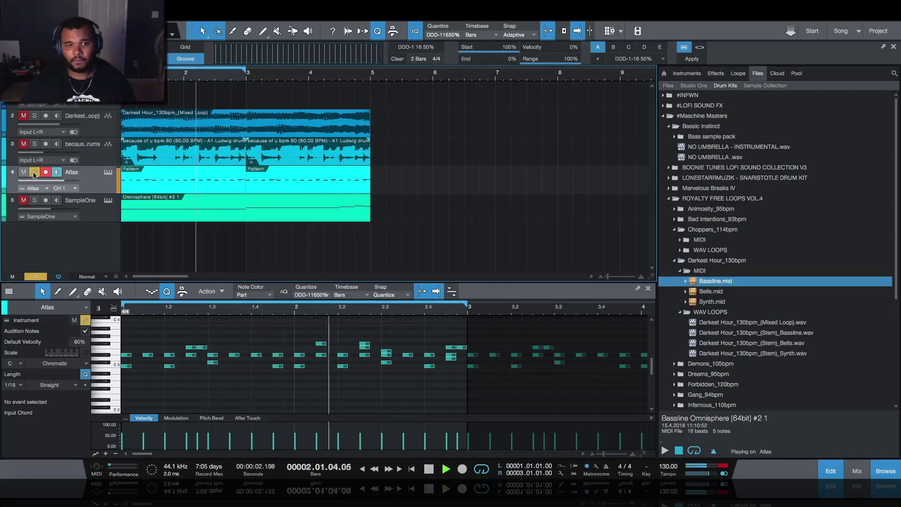
key("space")
left_click(168, 162)
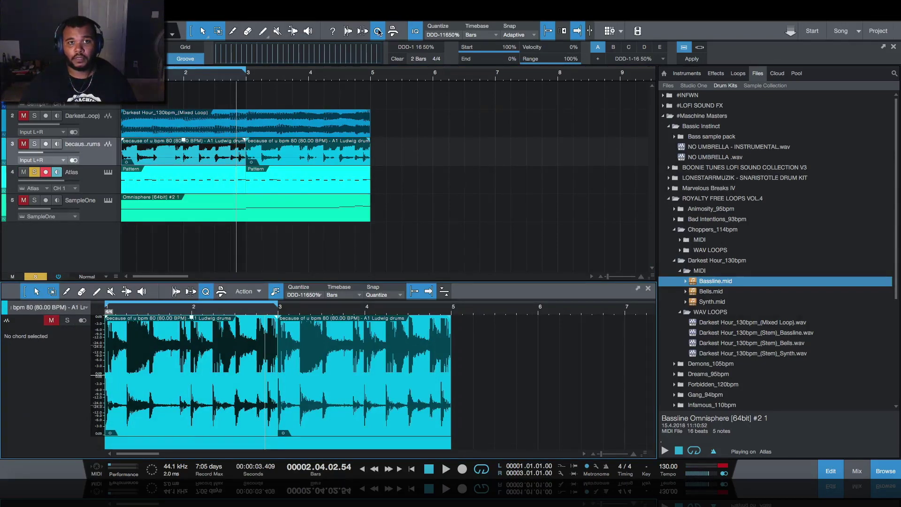
left_click(705, 63)
- Extend the loop range back to bar 1 and apply the groove to the Darkest Hour loop
left_click(286, 190)
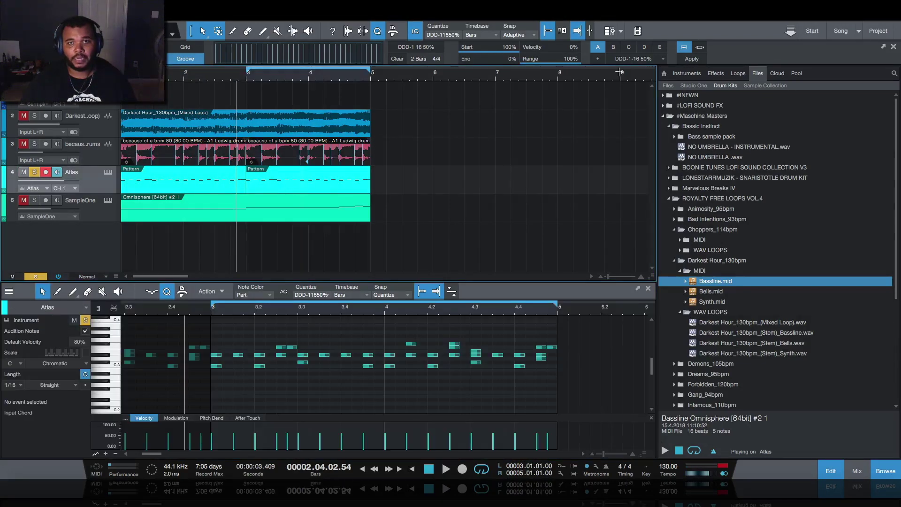
left_click_drag(251, 71, 122, 71)
left_click(36, 144)
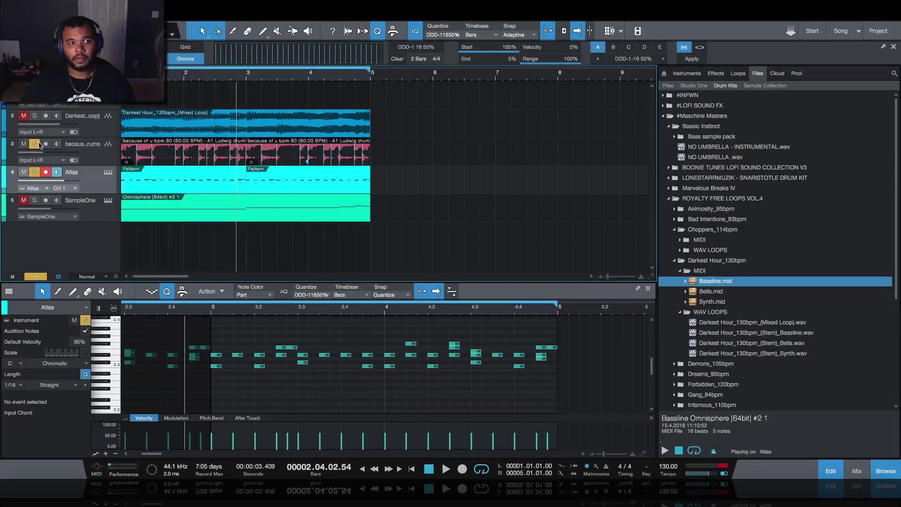
key("space")
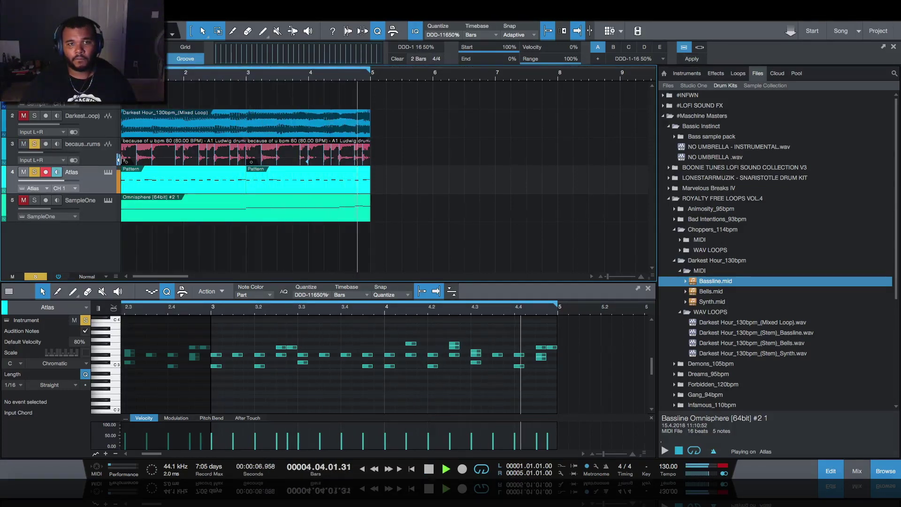
key("space")
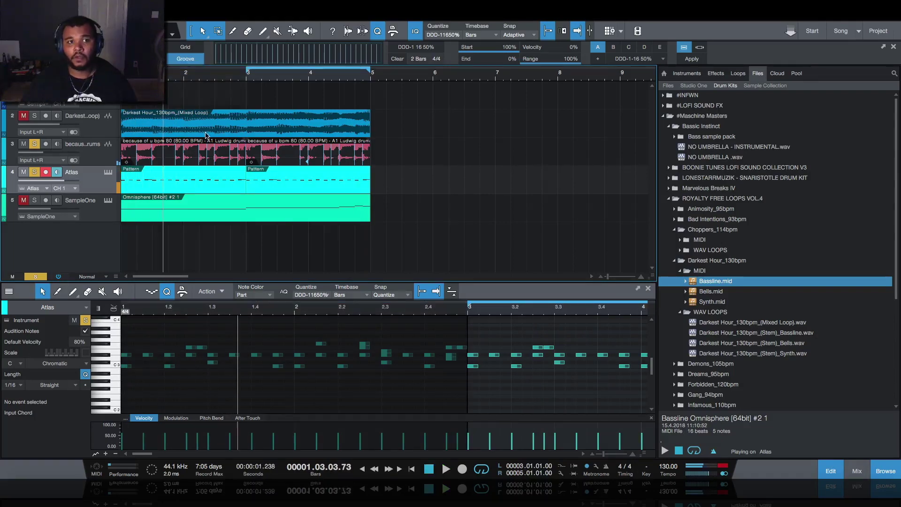
left_click(201, 133)
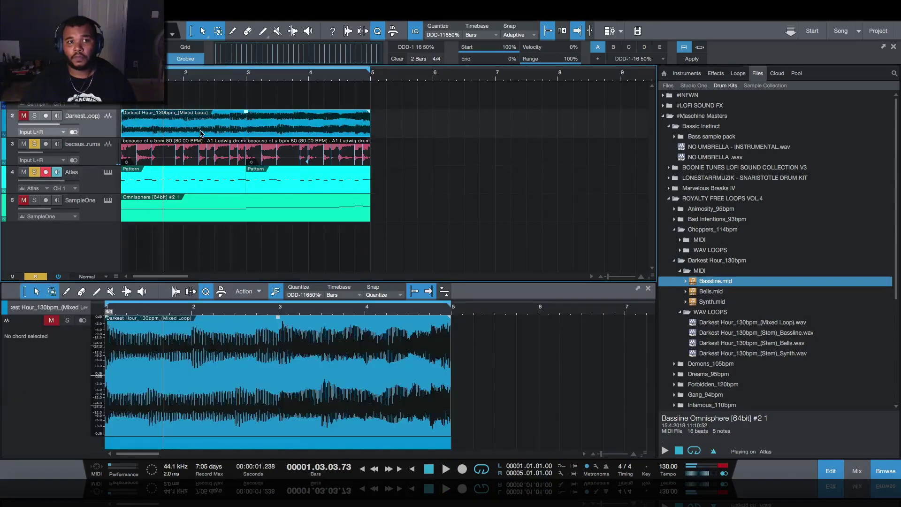
left_click(696, 61)
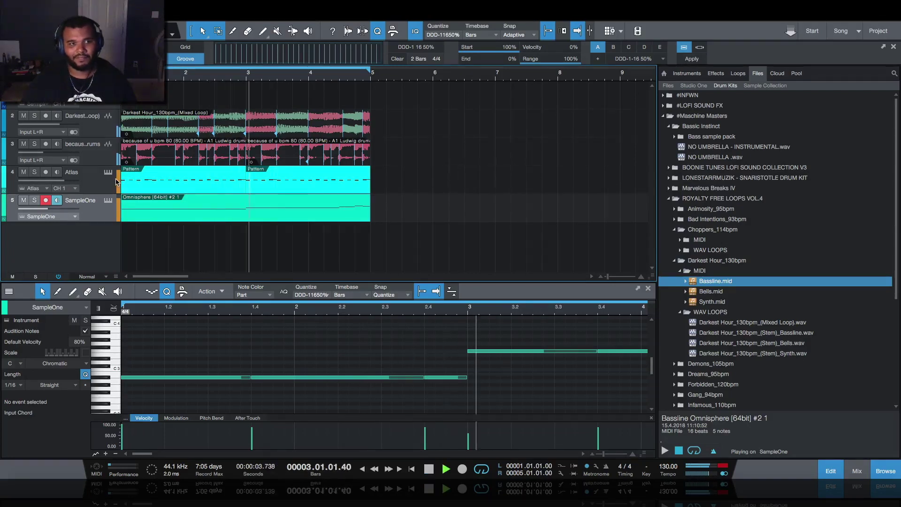
- Humanize the Omnisphere bass notes (velocity -15% to 14%, note start 0.00.01–0.00.15), then play from the start
right_click(277, 218)
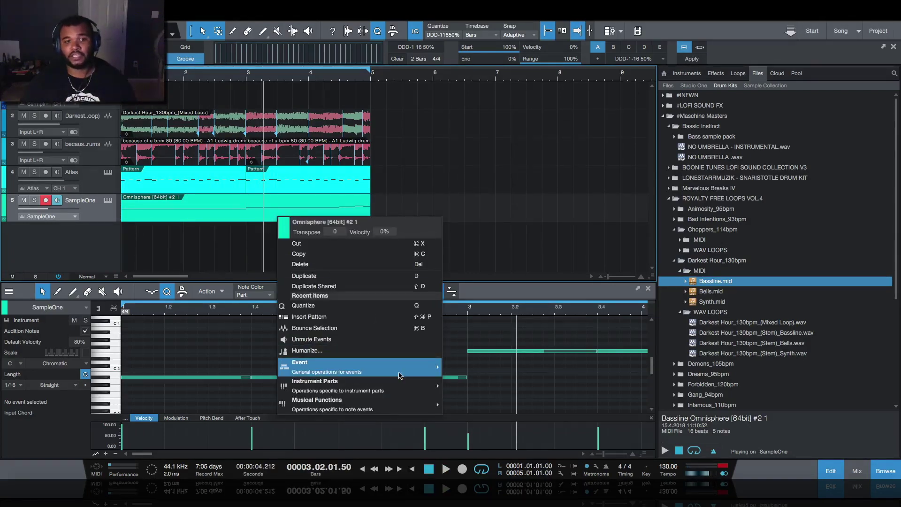
mouse_move(402, 376)
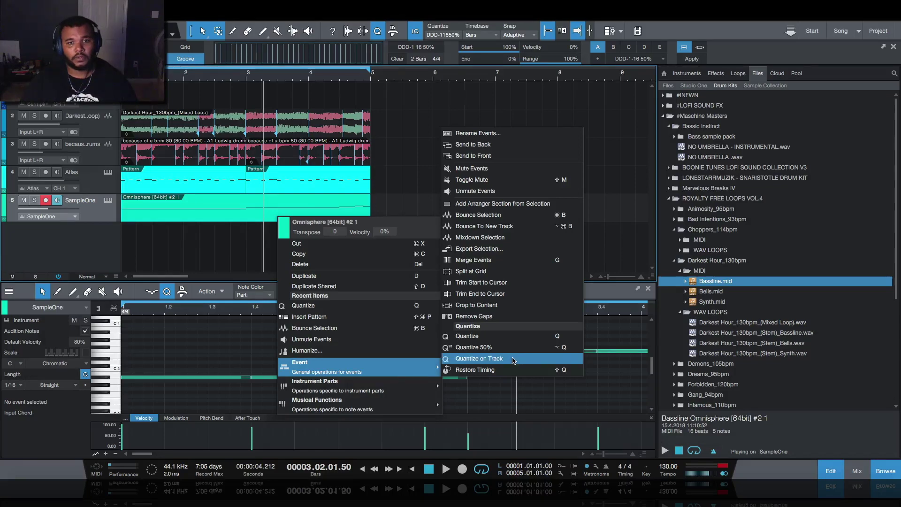
mouse_move(377, 387)
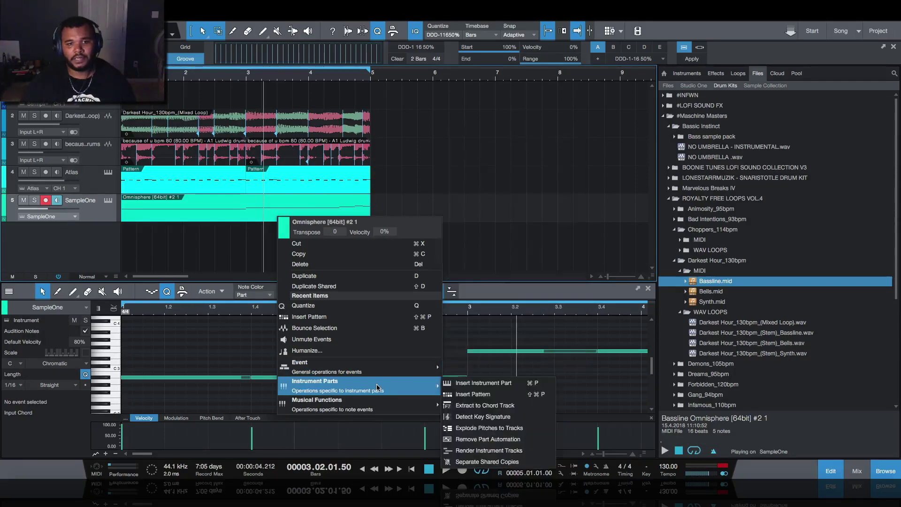
mouse_move(375, 403)
left_click(505, 319)
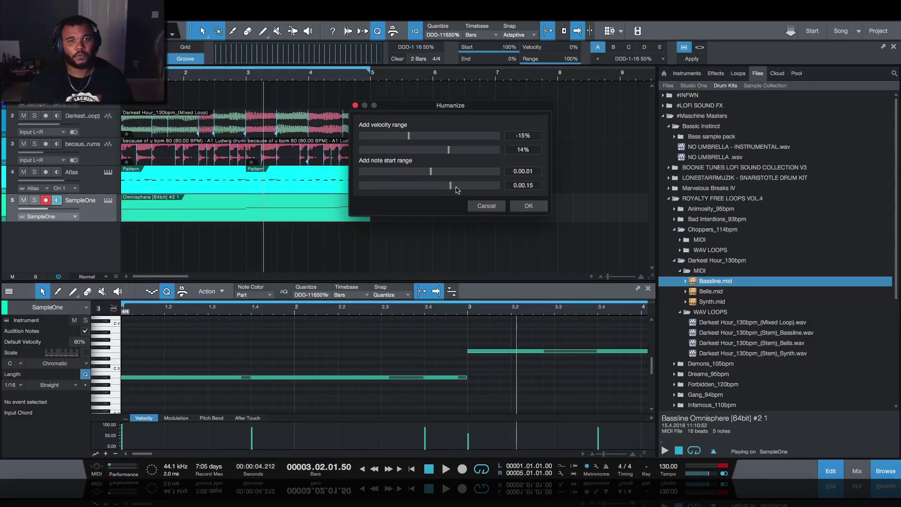
key("Return")
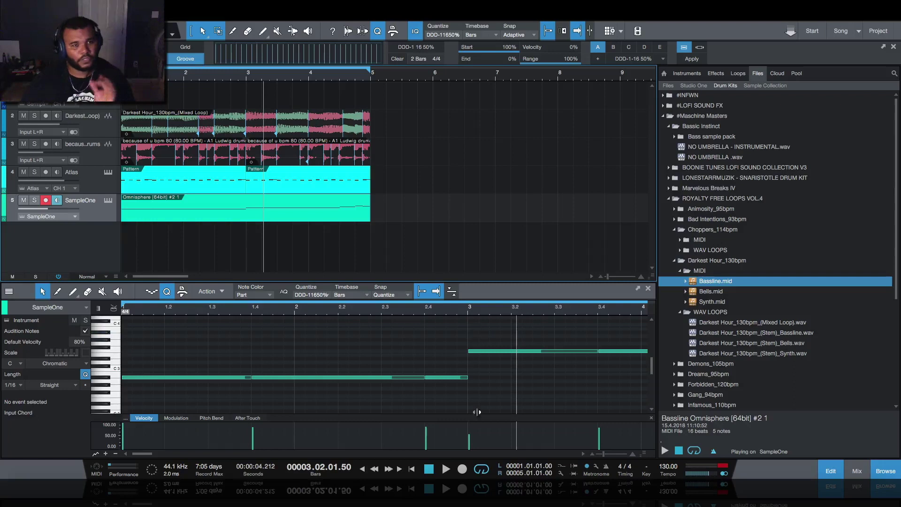
left_click(412, 469)
left_click(446, 467)
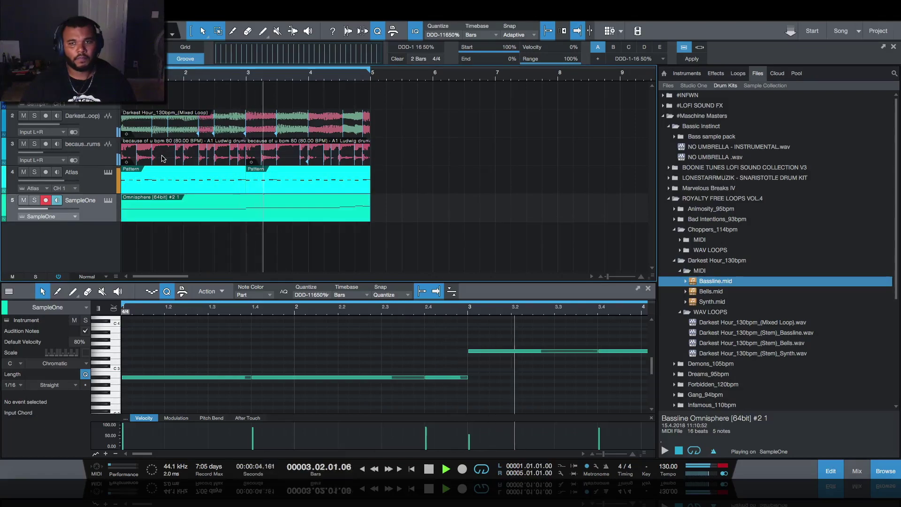
- Collapse the other library folders and open BOONIE TUNES LOFI SOUND COLLECTION V3 > Boonie LoFi Chops 3
left_click(667, 198)
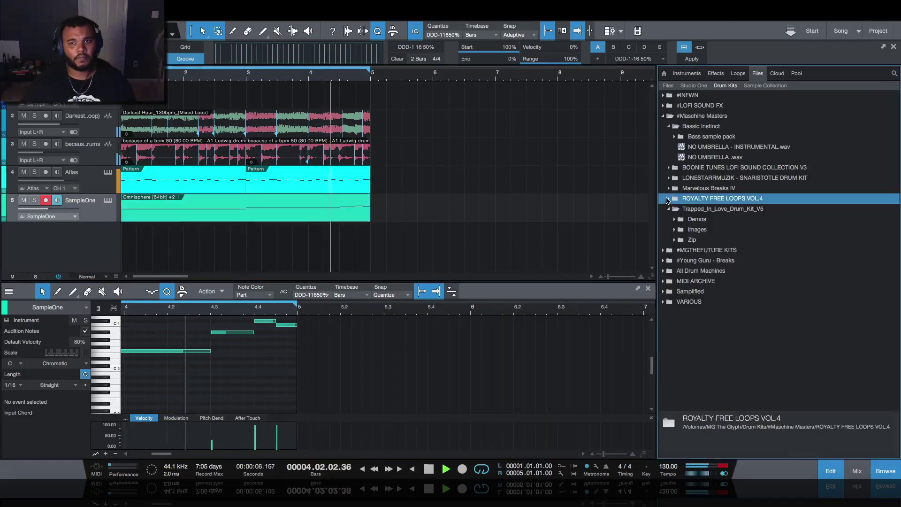
left_click(668, 208)
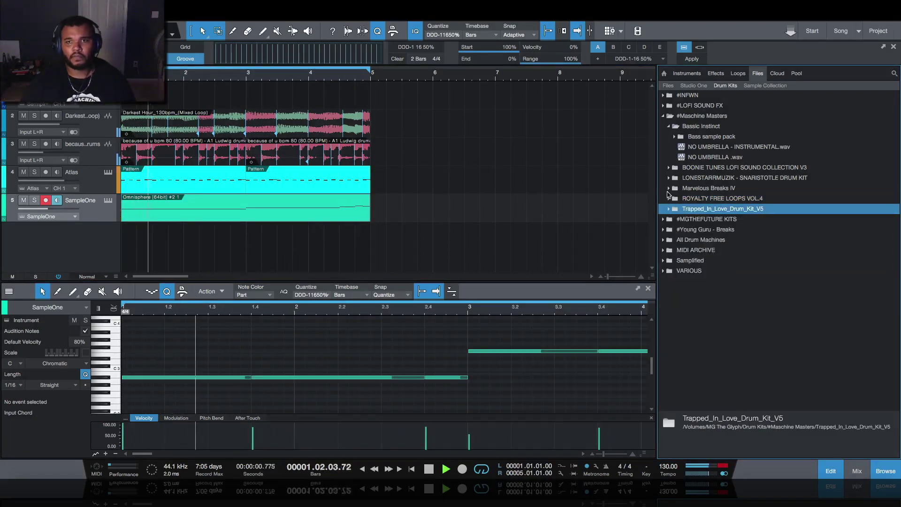
left_click(669, 127)
left_click(669, 136)
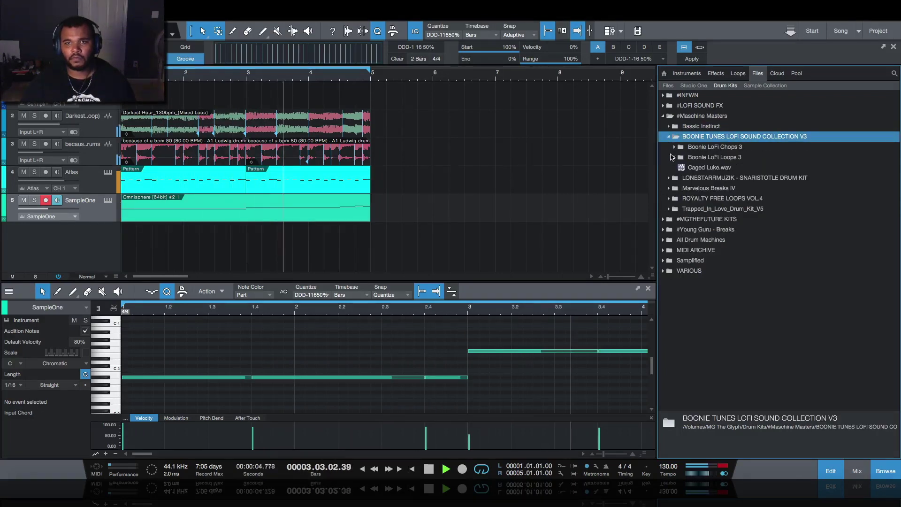
left_click(673, 147)
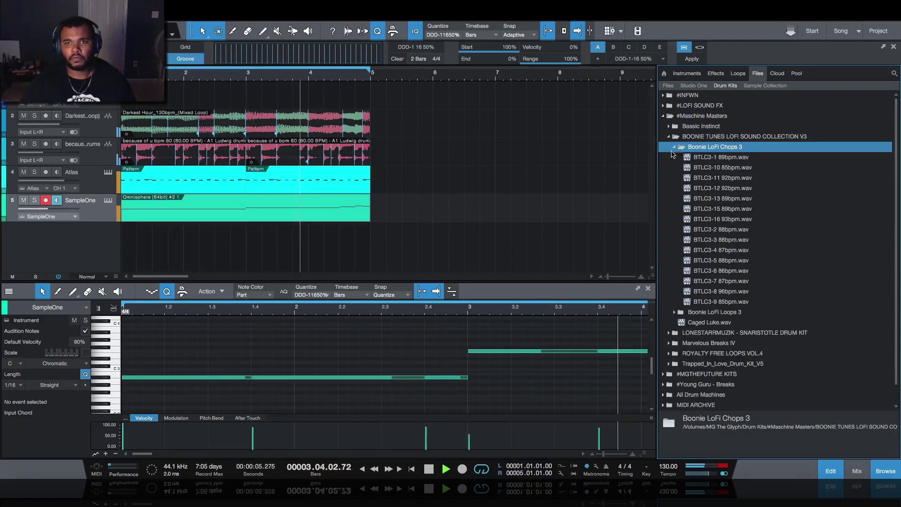
- Audition the BTLC3 chops, from BTLC3-16 93bpm through BTLC3-2 to BTLC3-9 85bpm
left_click(718, 219)
left_click(665, 450)
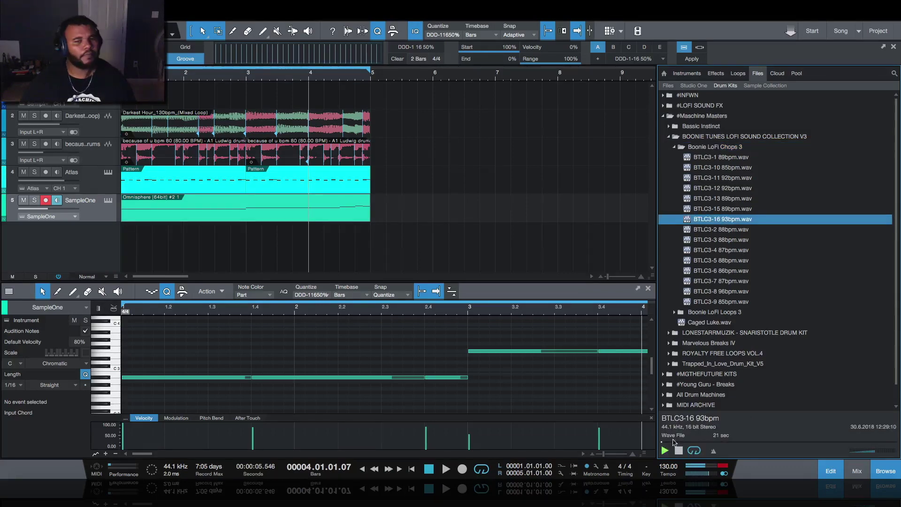
left_click(728, 230)
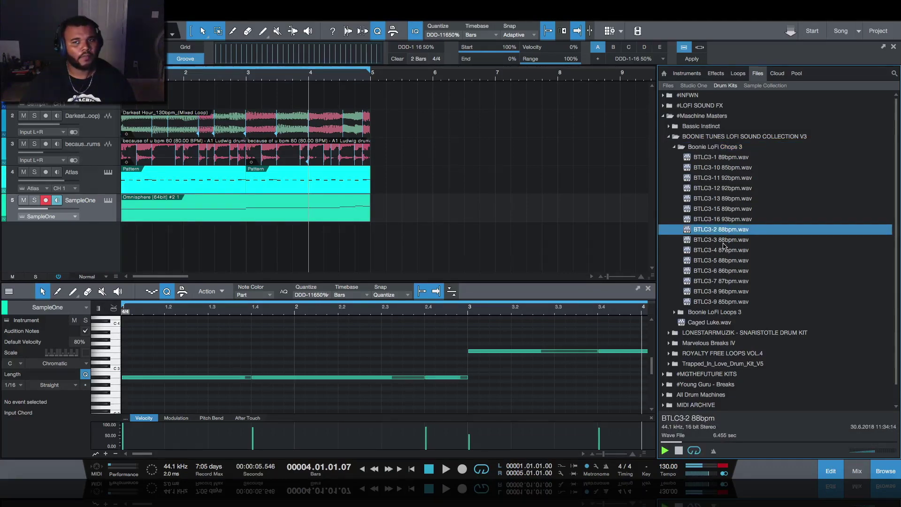
left_click(728, 241)
left_click(730, 250)
left_click(734, 261)
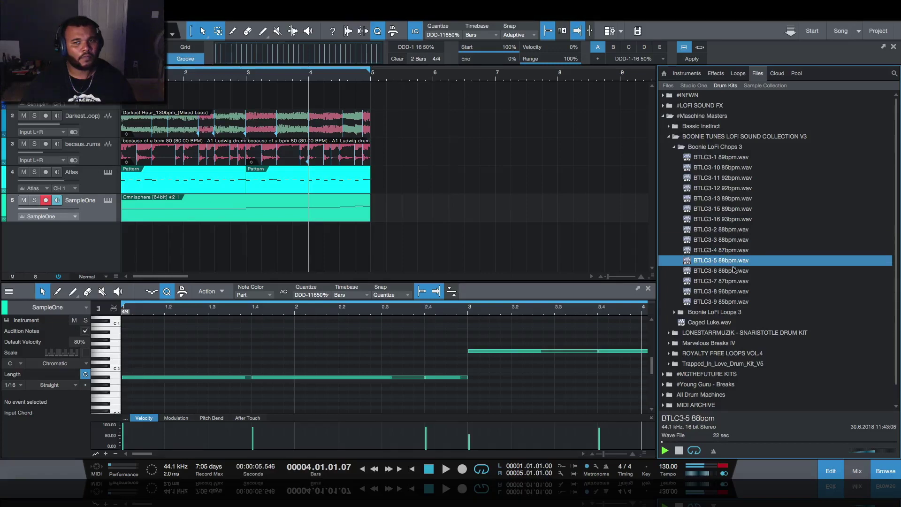
left_click(734, 271)
left_click(737, 283)
left_click(739, 292)
left_click(740, 302)
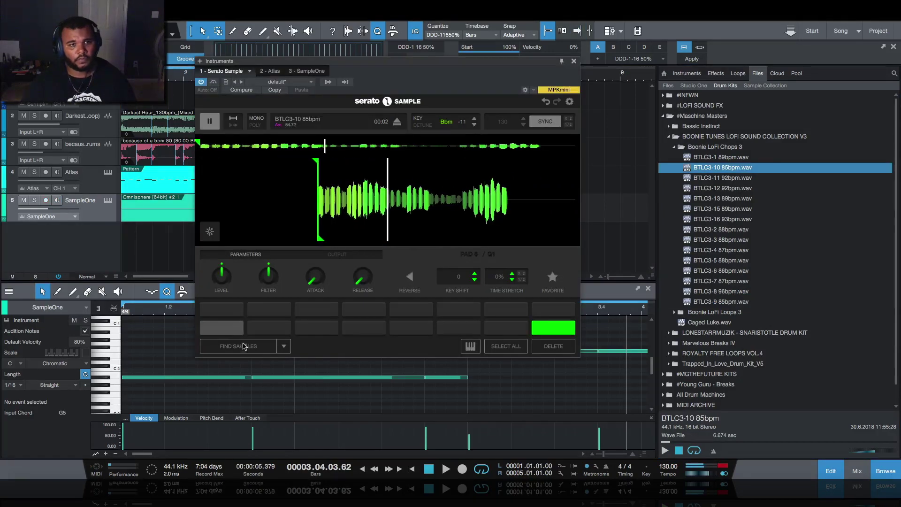
- Slice BTLC3-10 85bpm across the pads with Find Samples, close Serato Sample, and stop at the song start
left_click(252, 346)
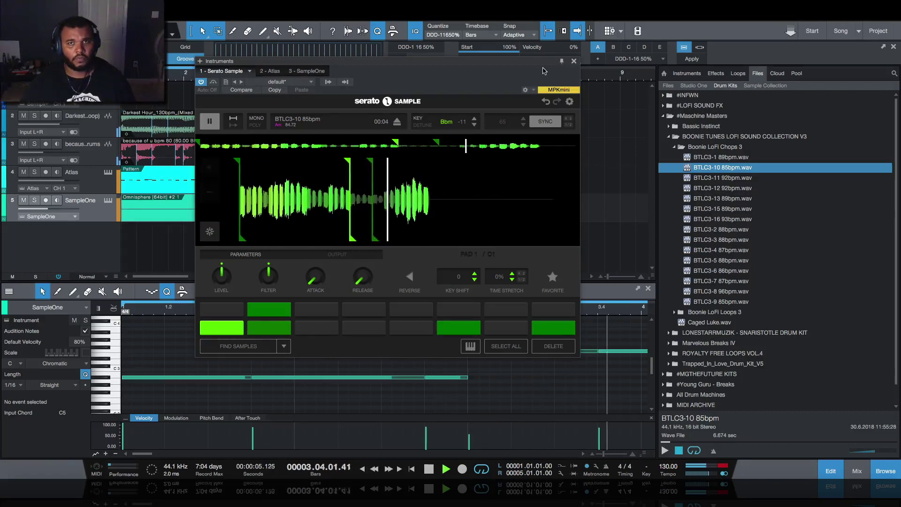
left_click(573, 61)
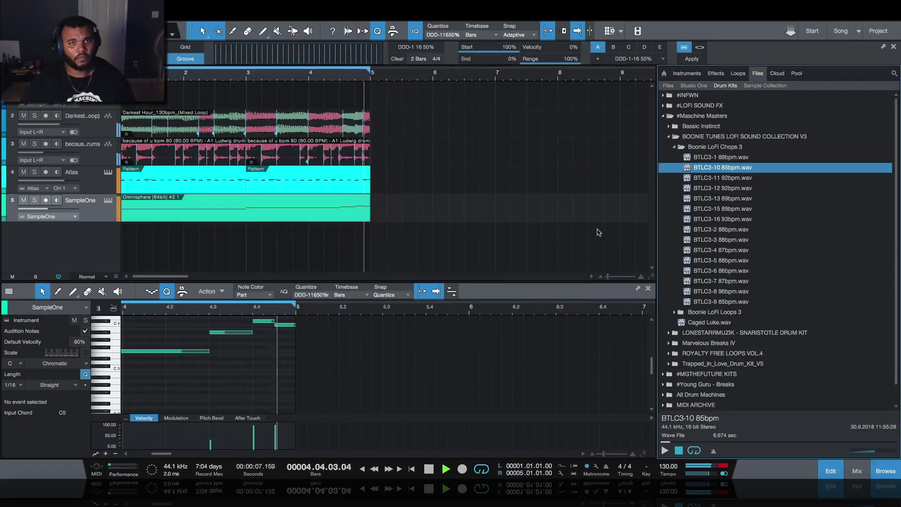
left_click(428, 471)
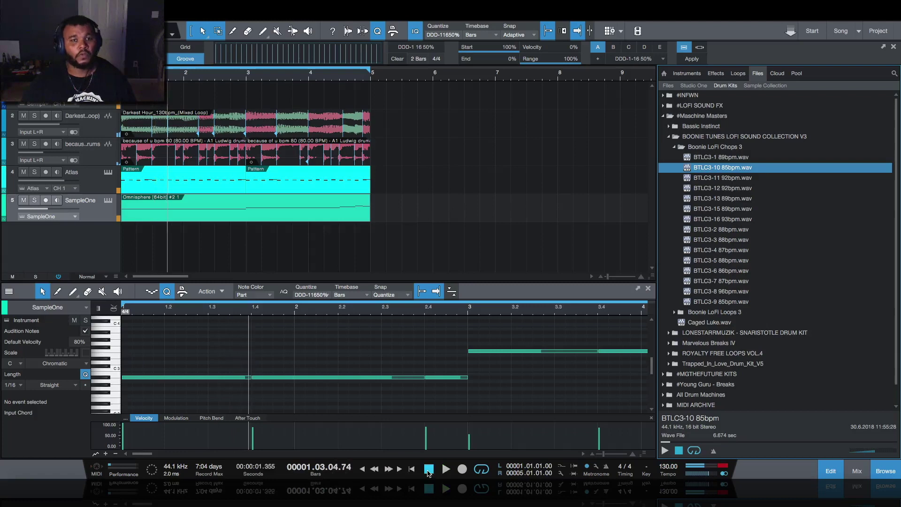
left_click(428, 471)
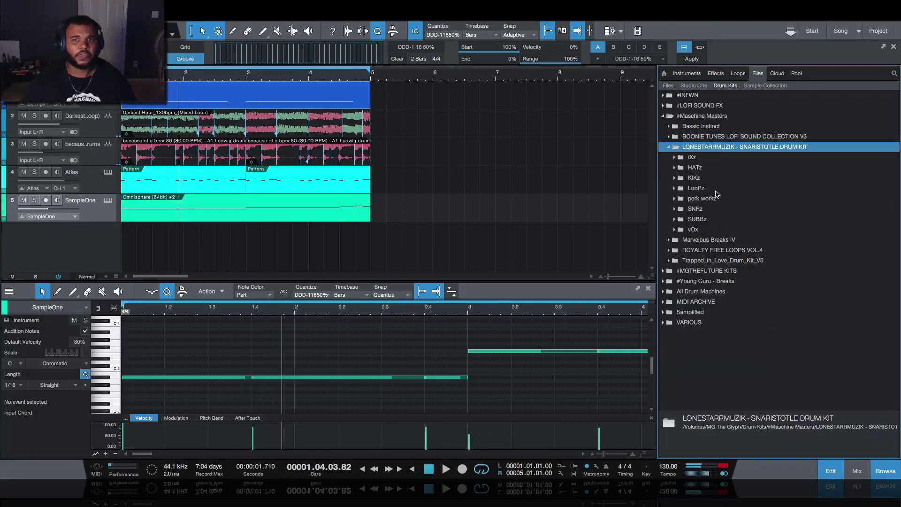
- Open the fXz folder and preview the dOp ZIppeR and gBz HorN fXz sounds
left_click(674, 157)
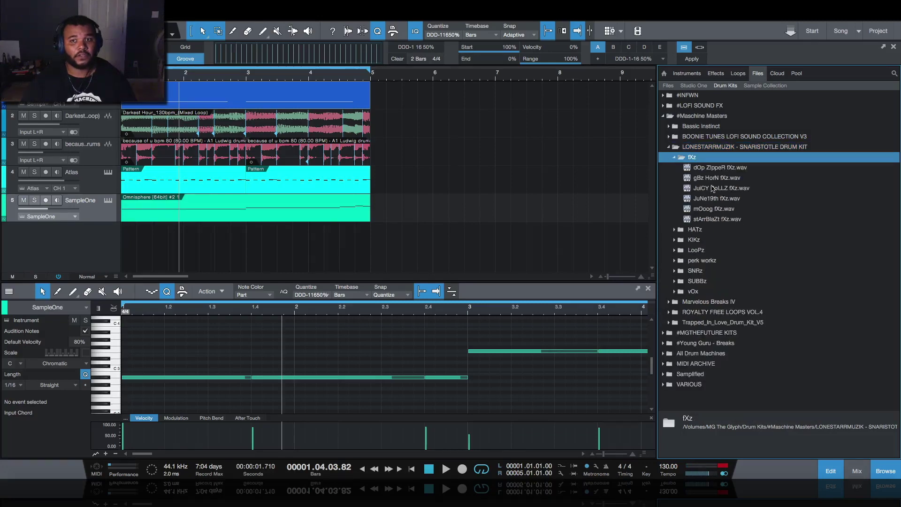
left_click(733, 168)
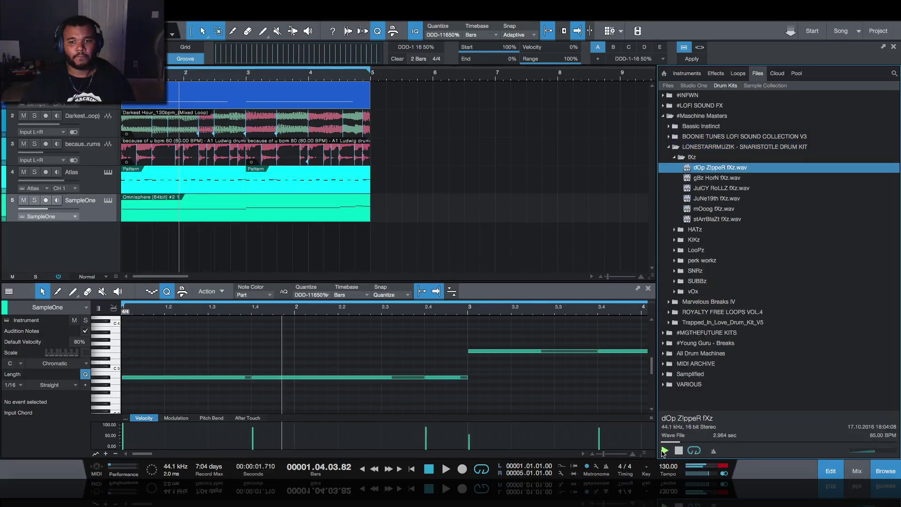
left_click(725, 178)
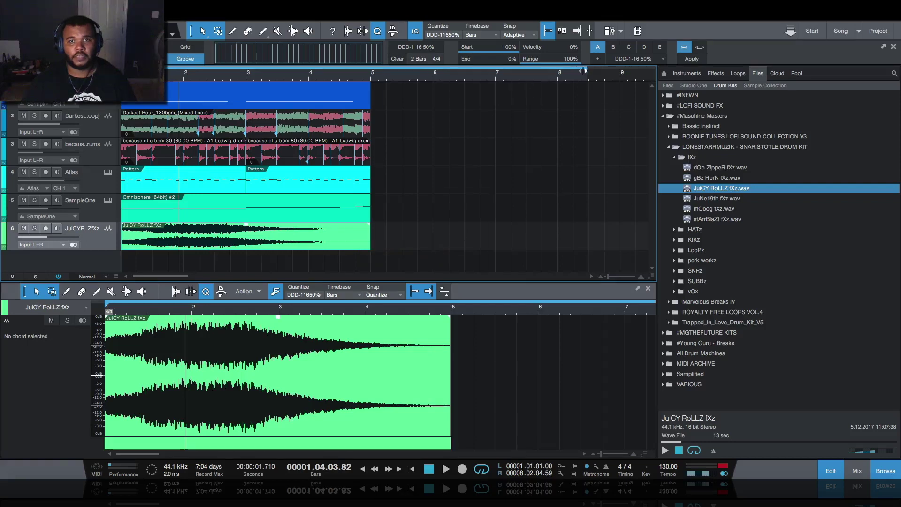
- Place JuiCY RoLLZ fXz on a new track at bar 1, lower its volume, play it, and select bars 1–5
left_click_drag(584, 71, 370, 71)
left_click(412, 469)
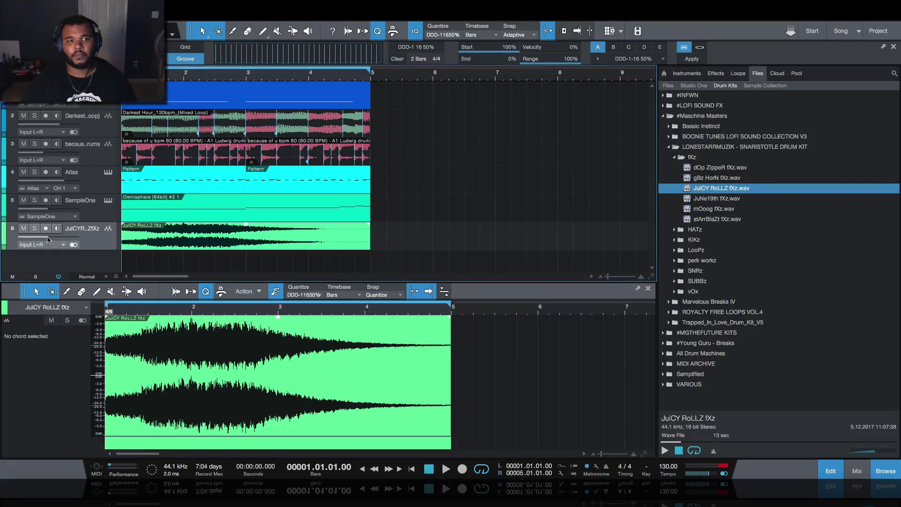
left_click_drag(48, 238, 39, 242)
key("space")
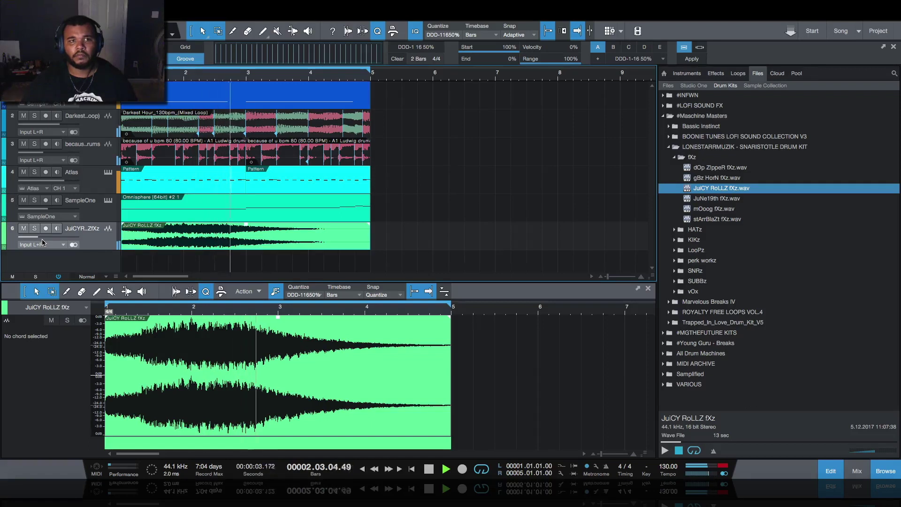
scroll(149, 231, "right", 1)
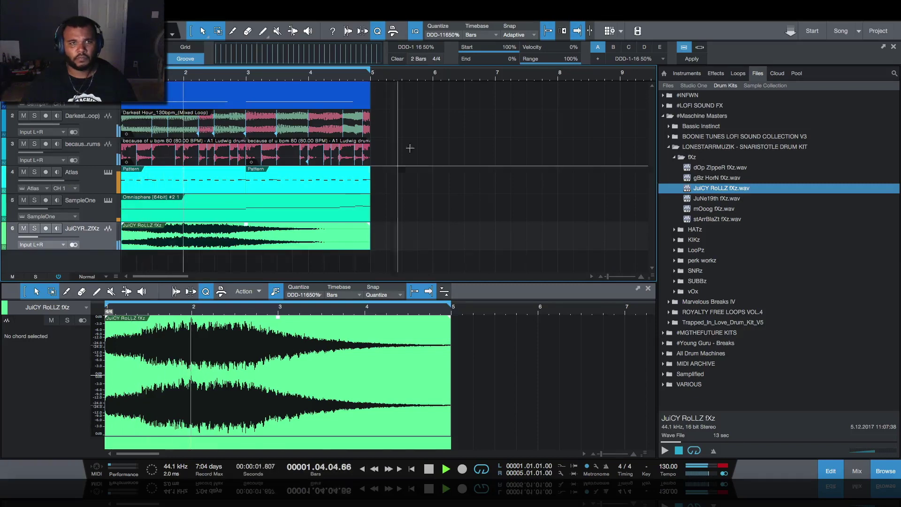
key("space")
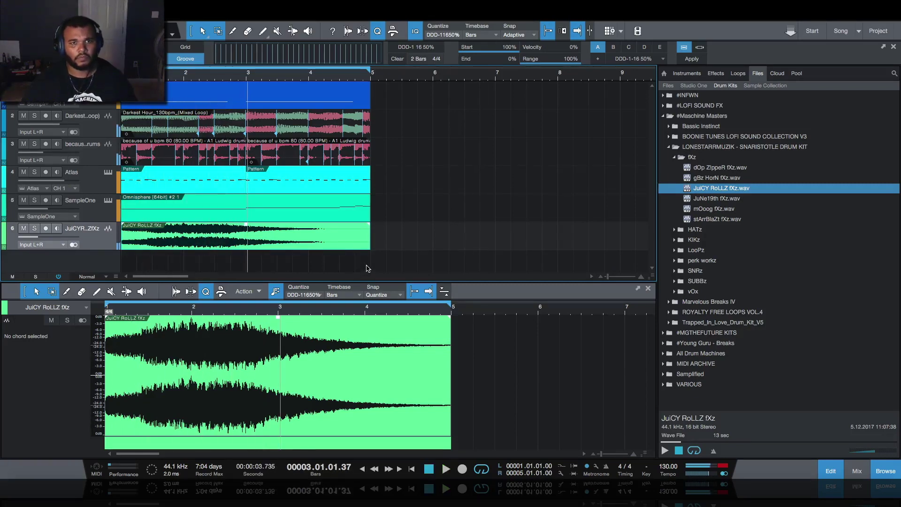
left_click_drag(370, 267, 121, 81)
- Duplicate all events into bars 5–9 and delete the duplicated JuiCY RoLLZ riser
key("d")
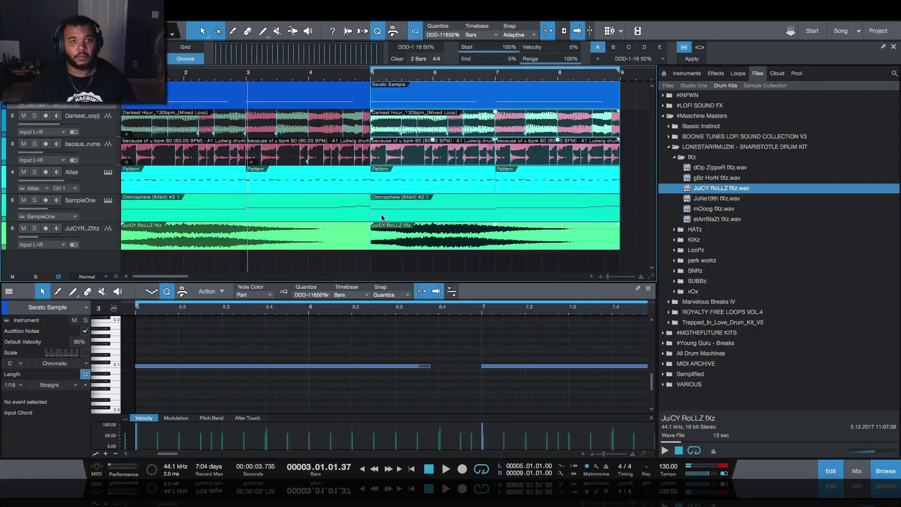
left_click(399, 248)
key("Delete")
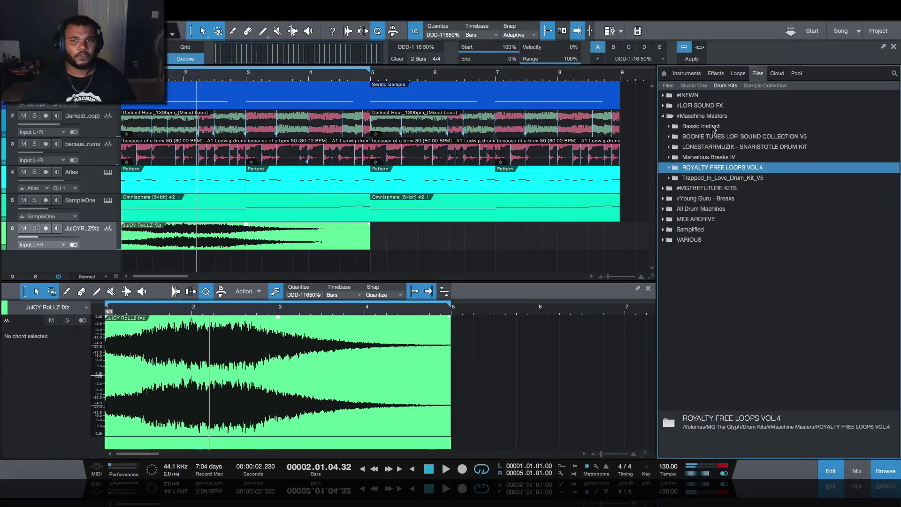
- Browse the drum kit library folders, finishing with LONESTARRMUZIK - SNARISTOTLE DRUM KIT expanded
double_click(712, 127)
double_click(712, 127)
double_click(710, 138)
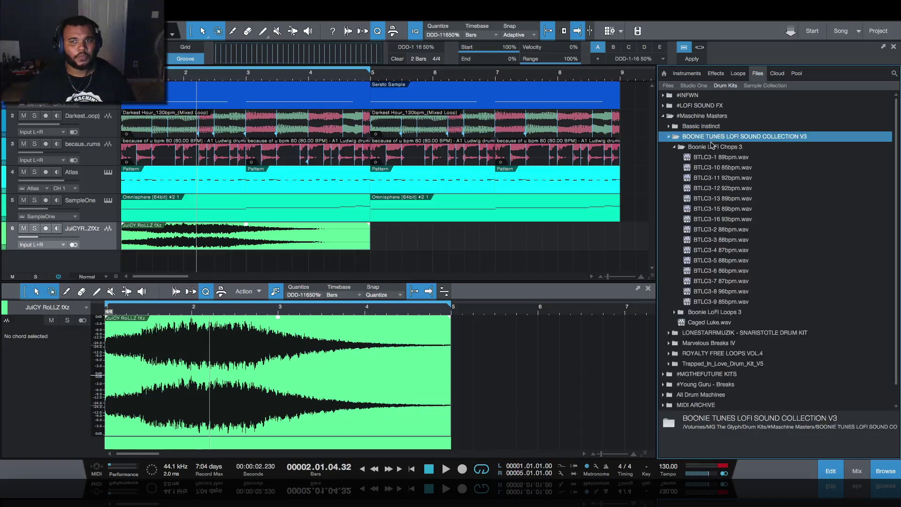
left_click(669, 137)
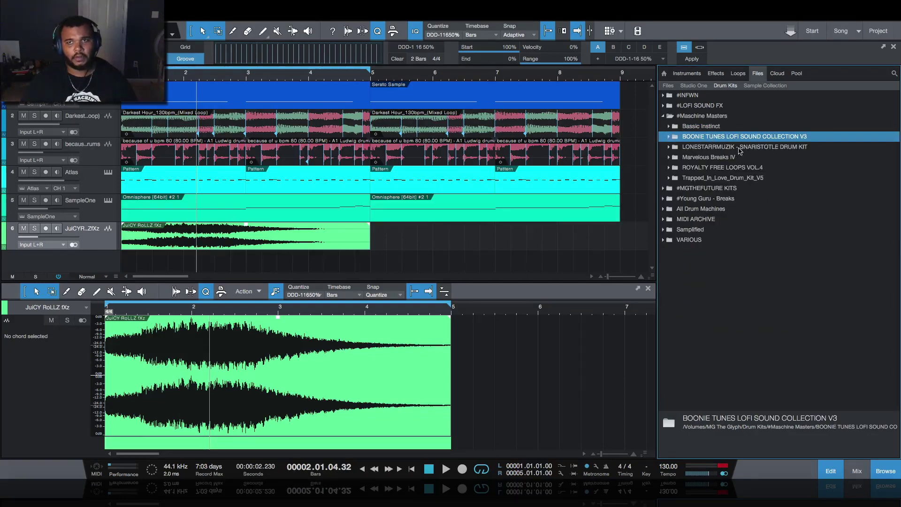
double_click(732, 148)
left_click(668, 147)
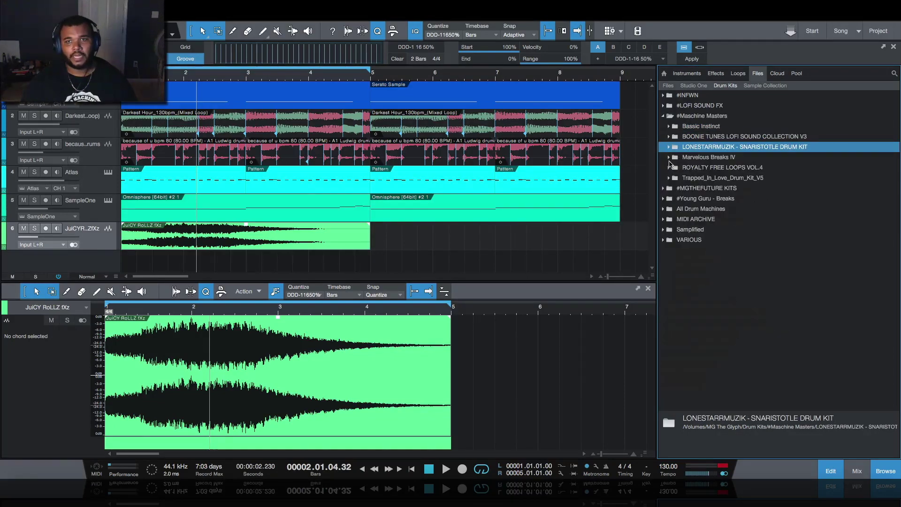
left_click(671, 158)
left_click(670, 158)
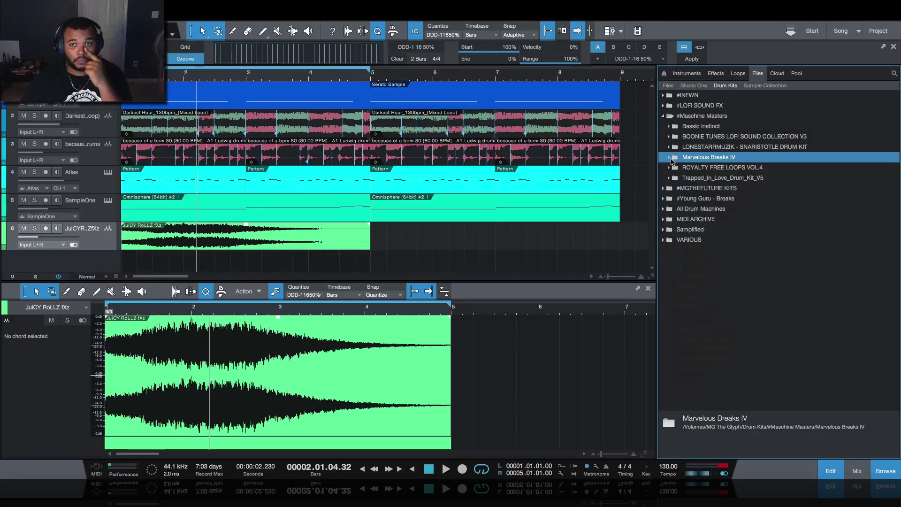
double_click(671, 178)
left_click(670, 178)
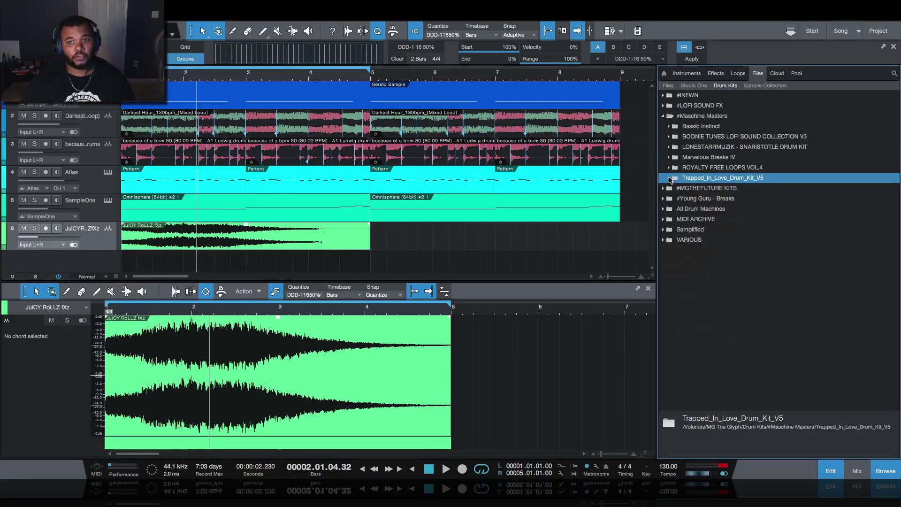
double_click(669, 169)
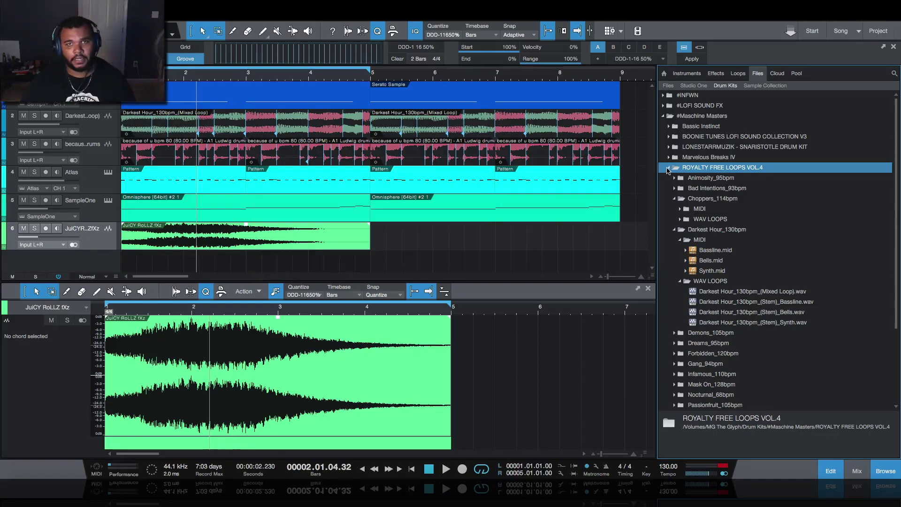
left_click(667, 168)
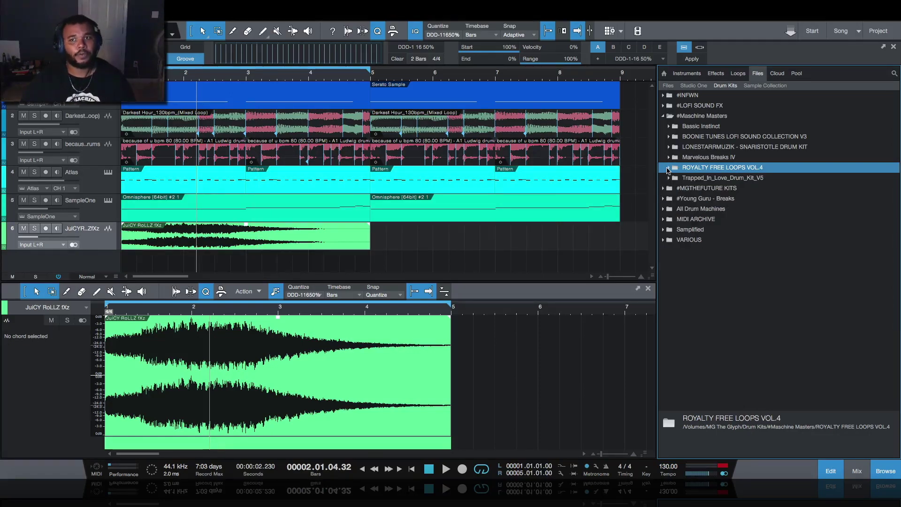
double_click(703, 126)
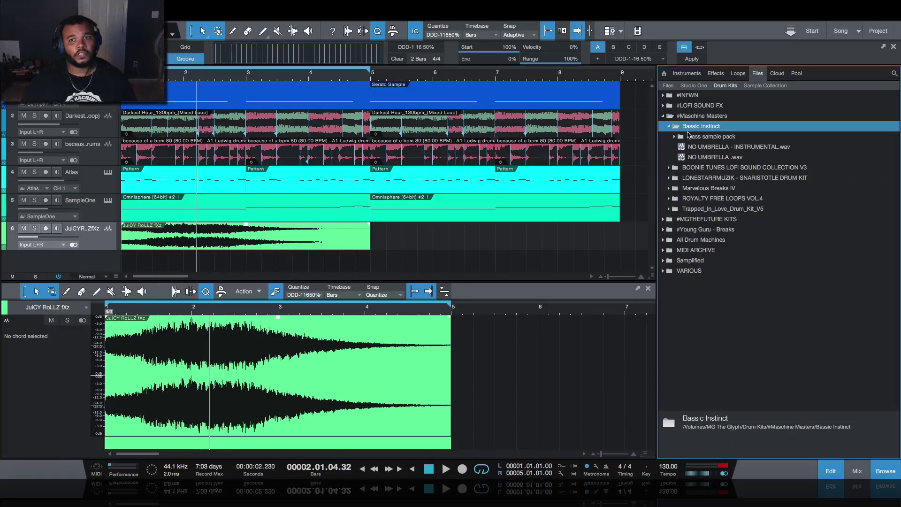
left_click(668, 127)
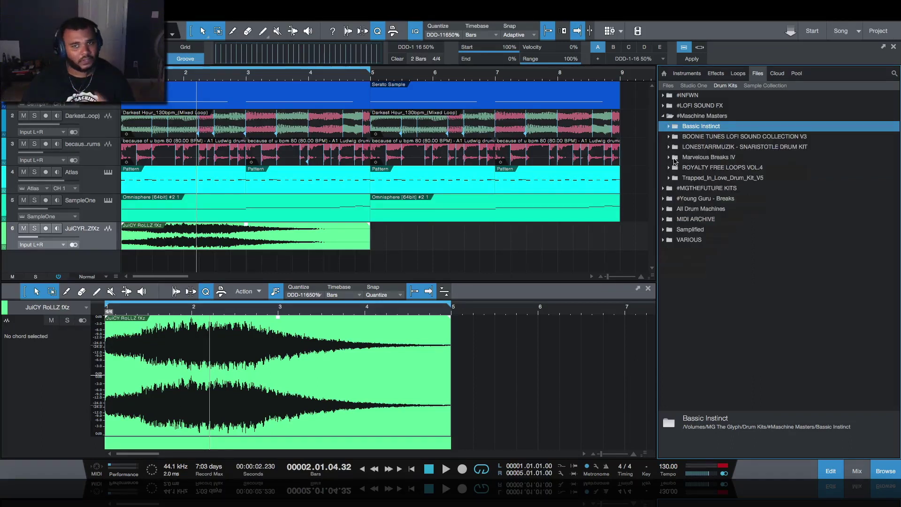
left_click(668, 147)
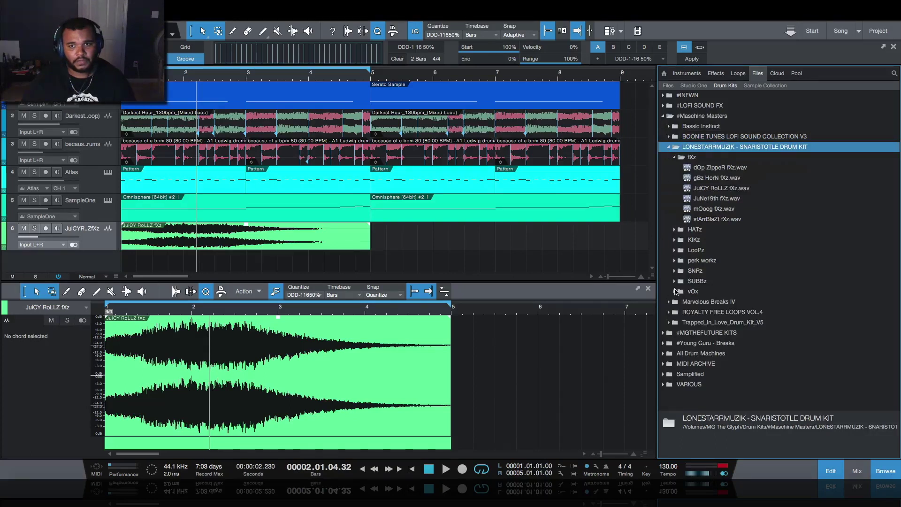
- Preview the fLYy! and HoE! vOx samples and place yAy! vOx on a new track
left_click(675, 291)
scroll(695, 290, "down", 1)
left_click(712, 291)
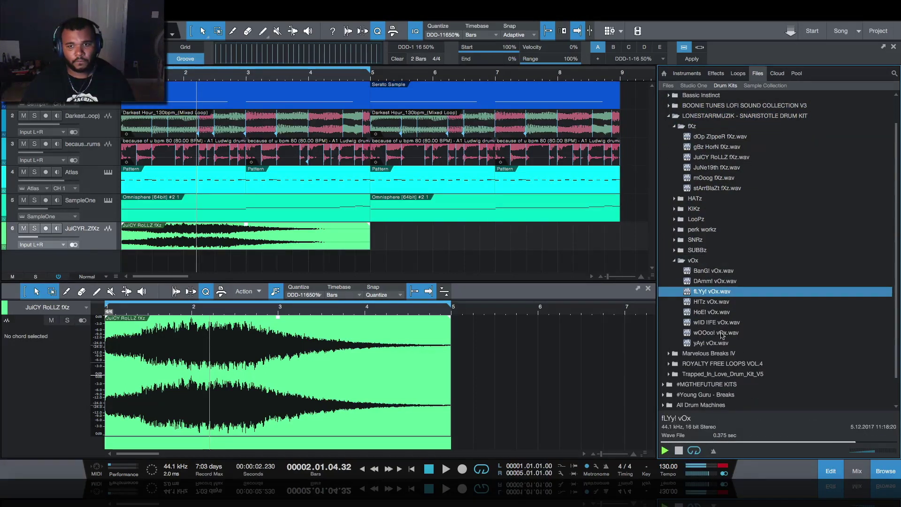
left_click(726, 312)
left_click_drag(711, 343, 603, 245)
- In the mixer, pan JuiCY RoLLZ fXz to R50, adjust the L2 threshold and ceiling, and raise the yAy! vOx level
key("F3")
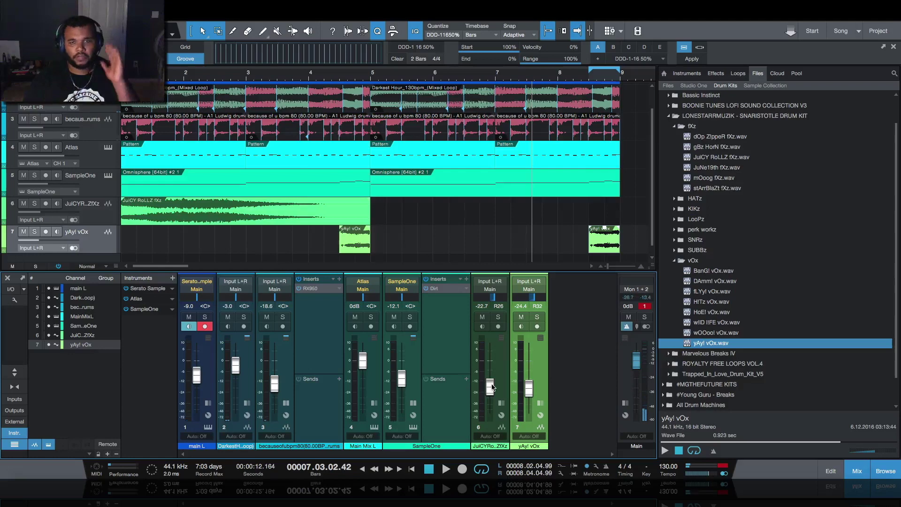
left_click_drag(502, 302, 498, 301)
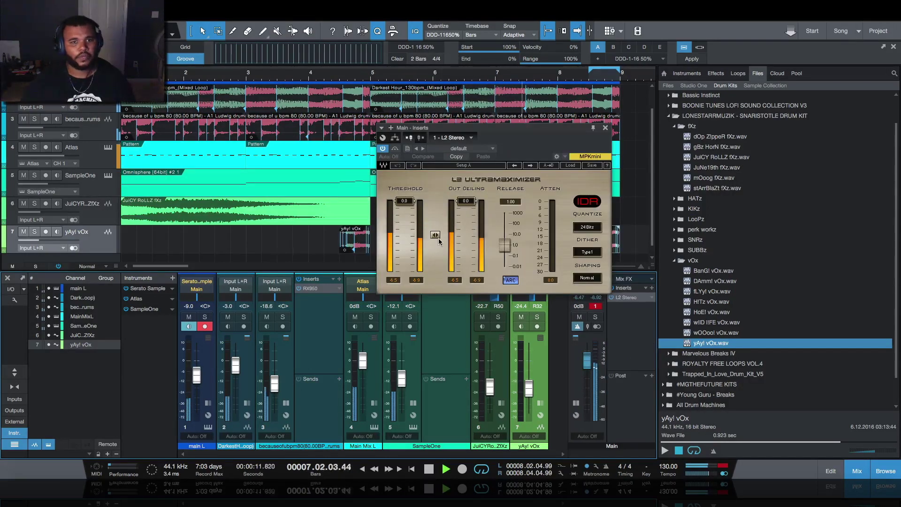
left_click_drag(435, 236, 435, 262)
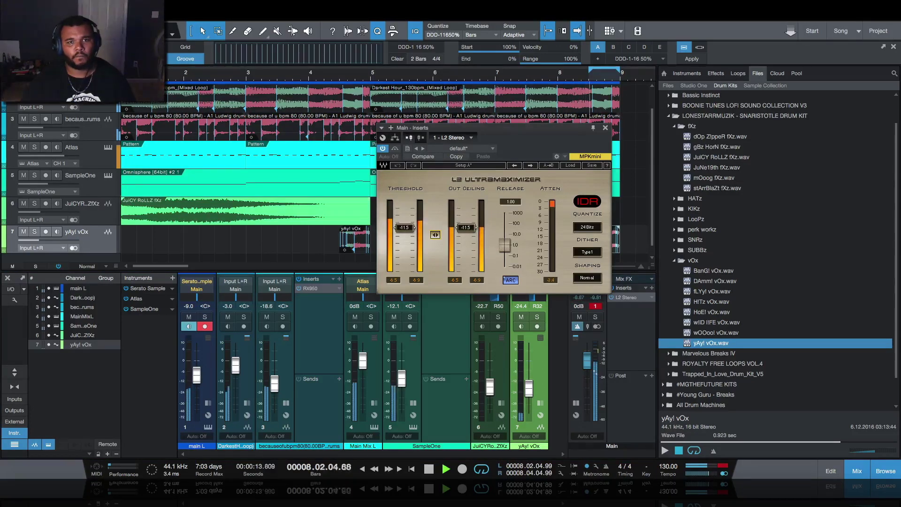
left_click_drag(466, 231, 466, 221)
left_click_drag(592, 71, 121, 70)
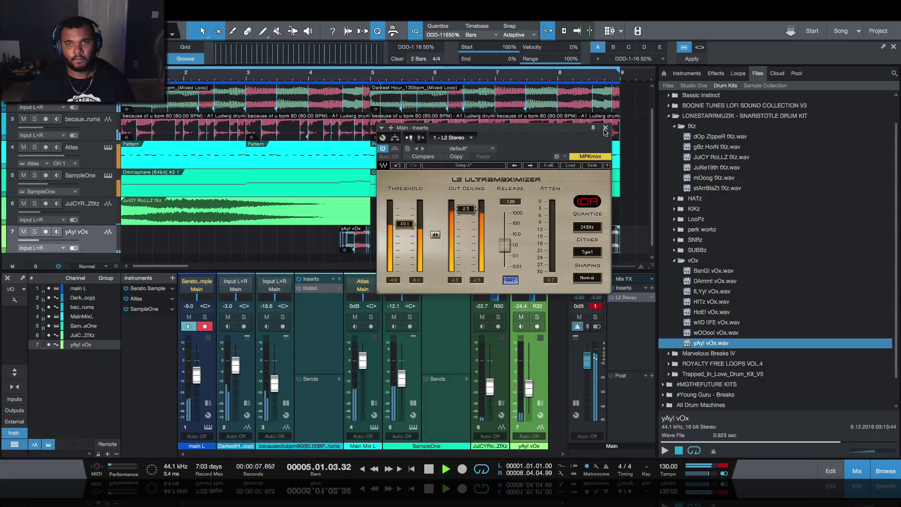
left_click(605, 128)
left_click_drag(529, 388, 529, 382)
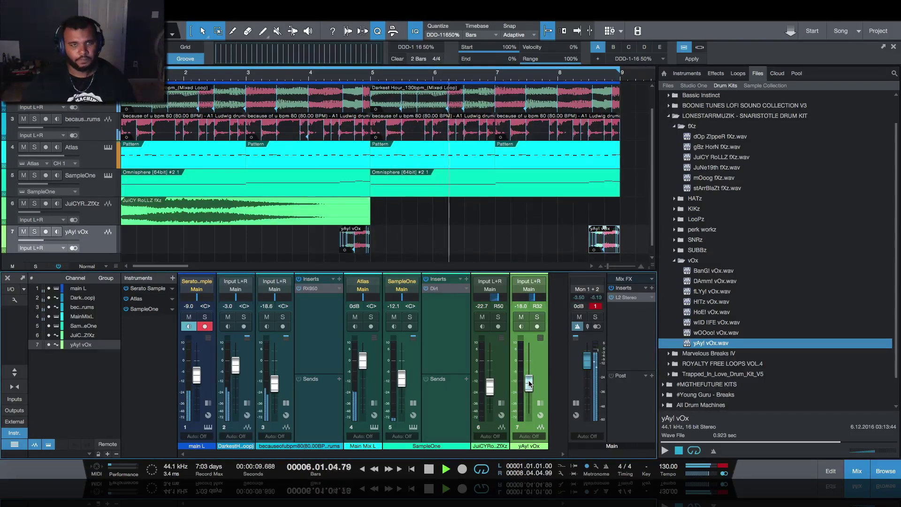
scroll(312, 159, "up", 1)
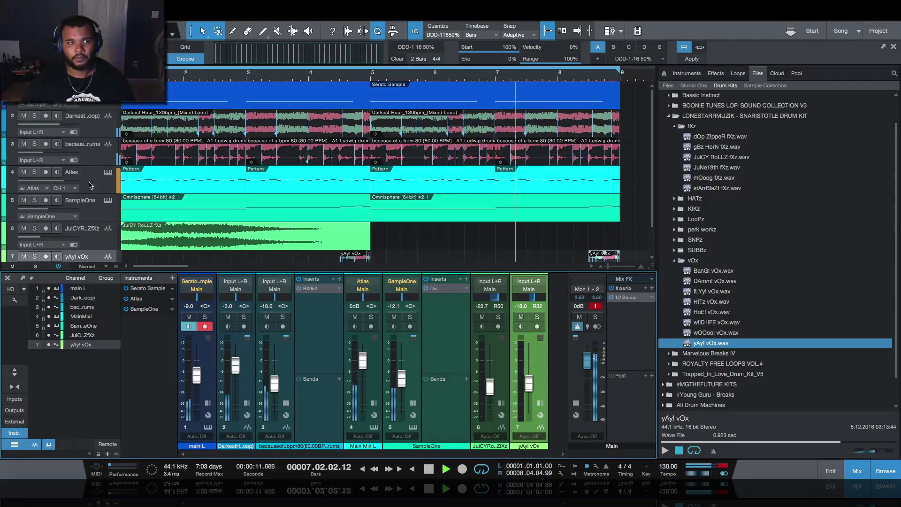
- Compare the mix without Atlas, then delete the first Atlas drum pattern
left_click(24, 173)
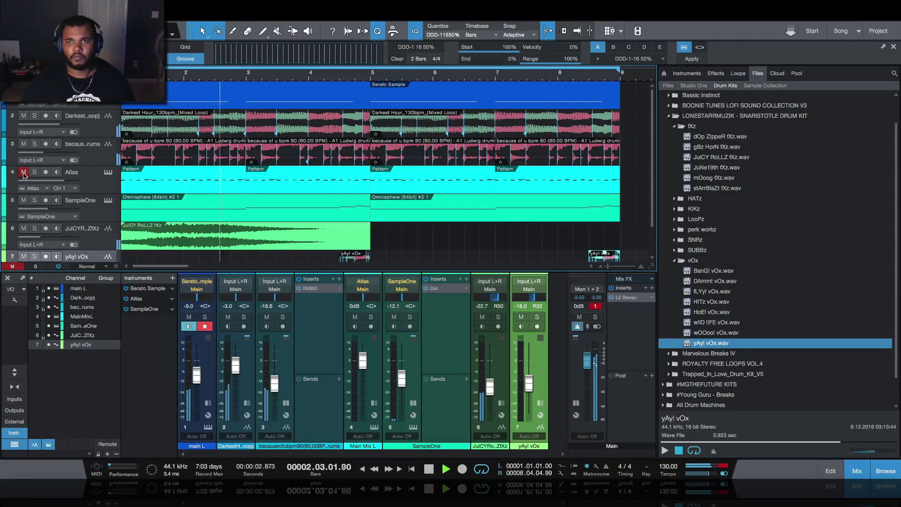
left_click(24, 173)
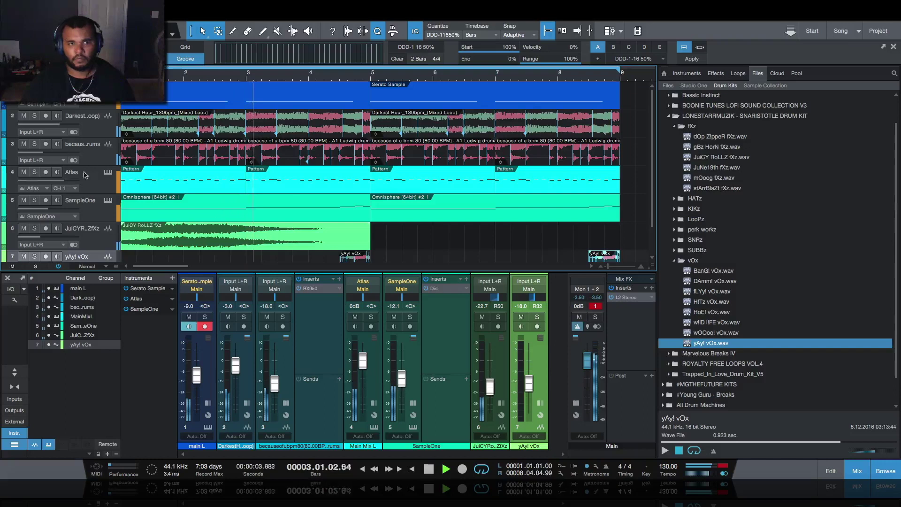
left_click(169, 186)
key("Delete")
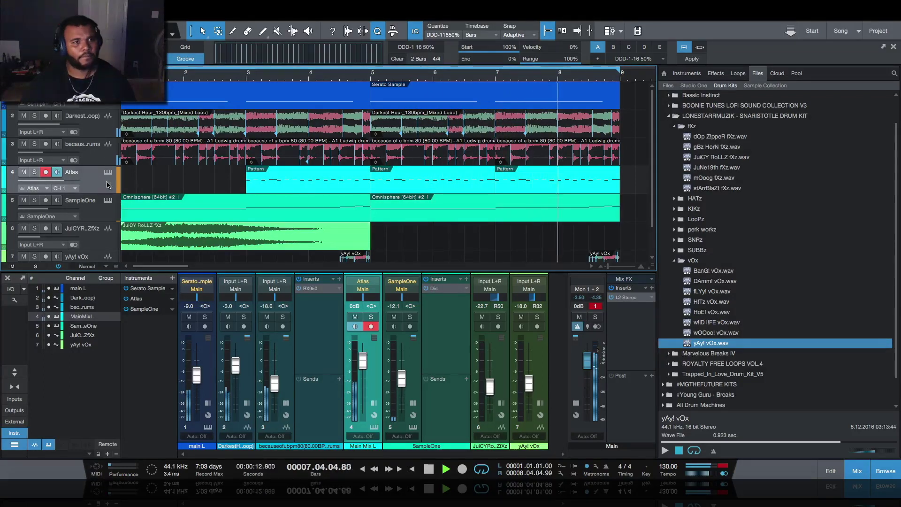
- Solo the Darkest Hour loop track to check it, then mute it
left_click(34, 116)
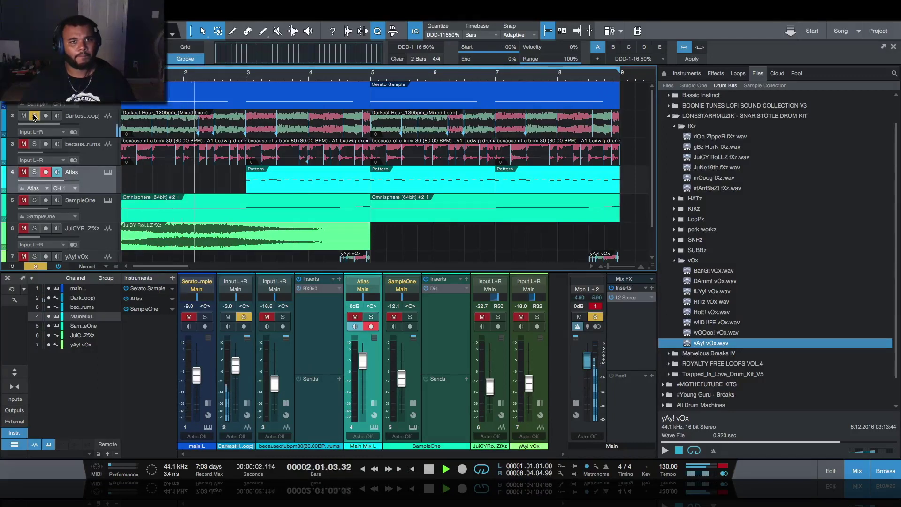
left_click(34, 115)
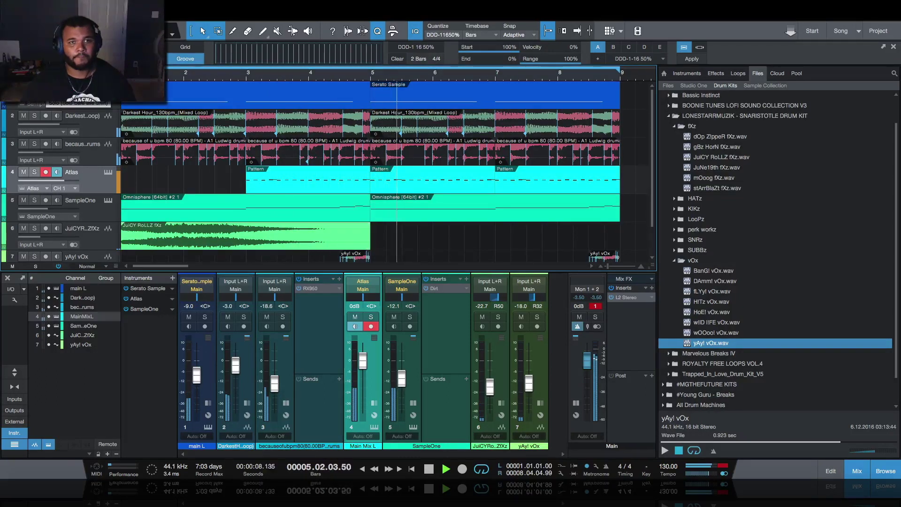
left_click(23, 116)
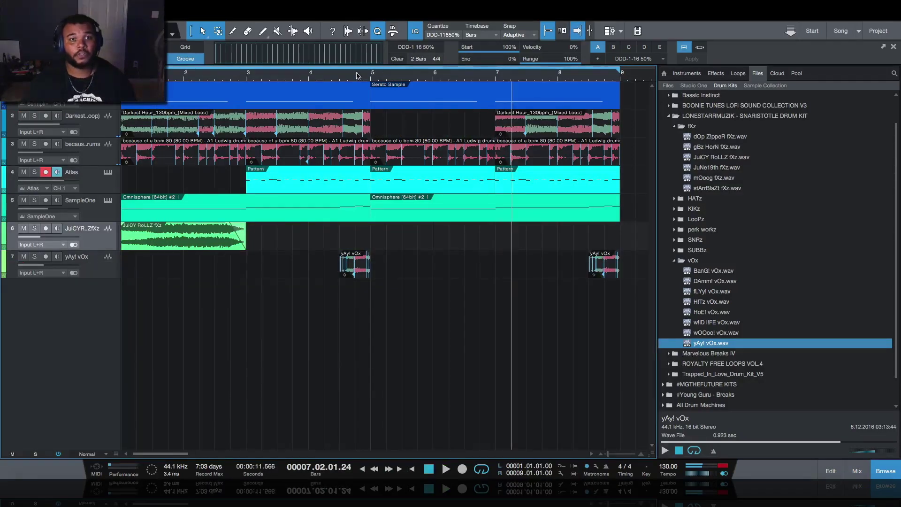
left_click_drag(357, 75, 355, 100)
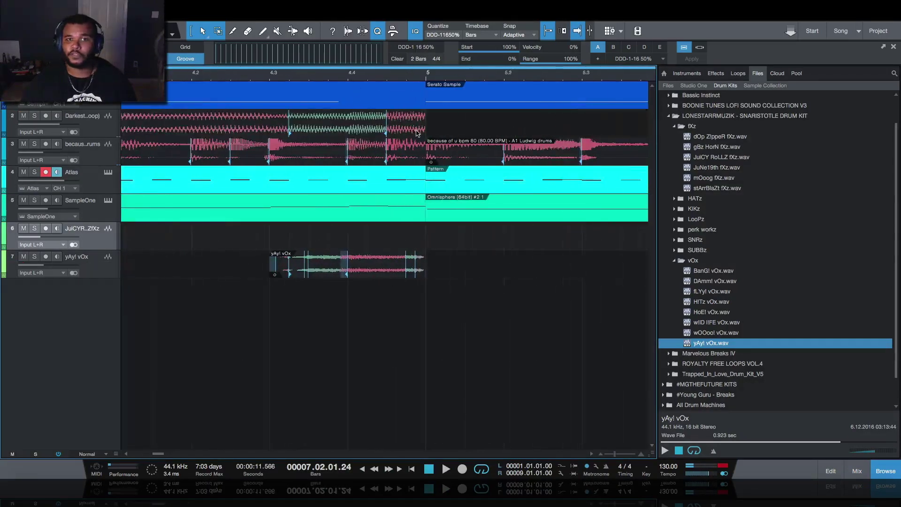
- Trim the Darkest Hour clip end before bar 5 and loop playback over bars 1–9
left_click_drag(424, 125, 402, 125)
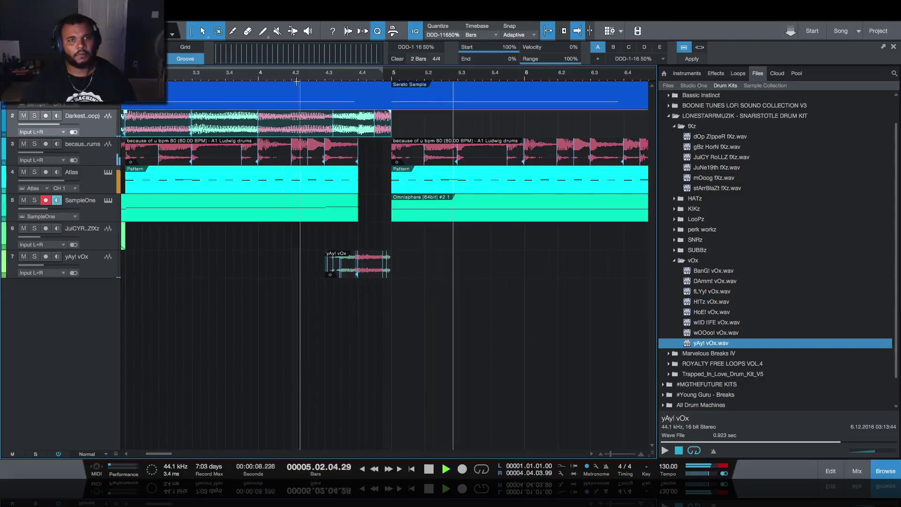
left_click(181, 77)
left_click_drag(383, 72, 392, 71)
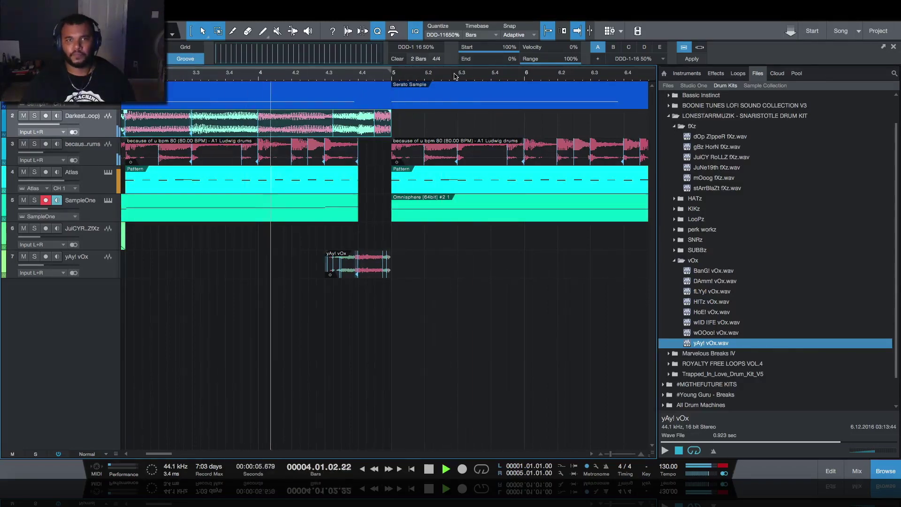
left_click_drag(455, 72, 513, 56)
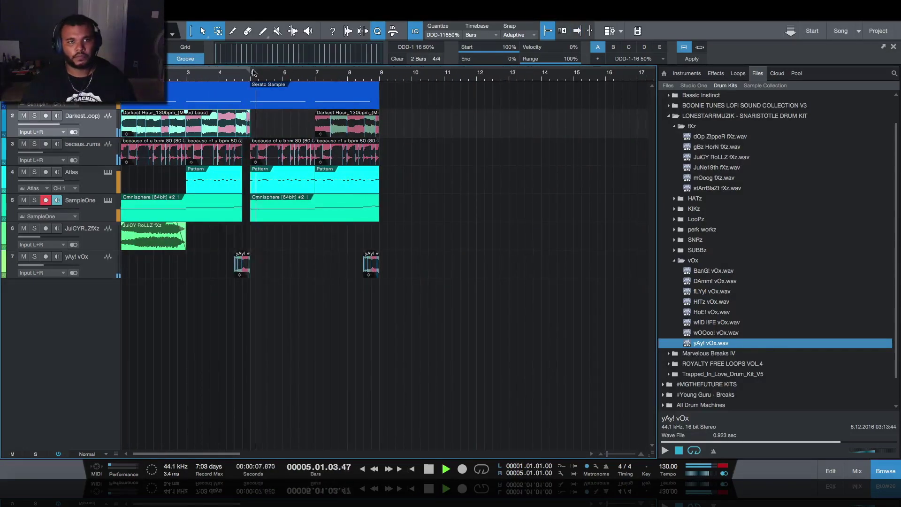
left_click_drag(252, 72, 381, 71)
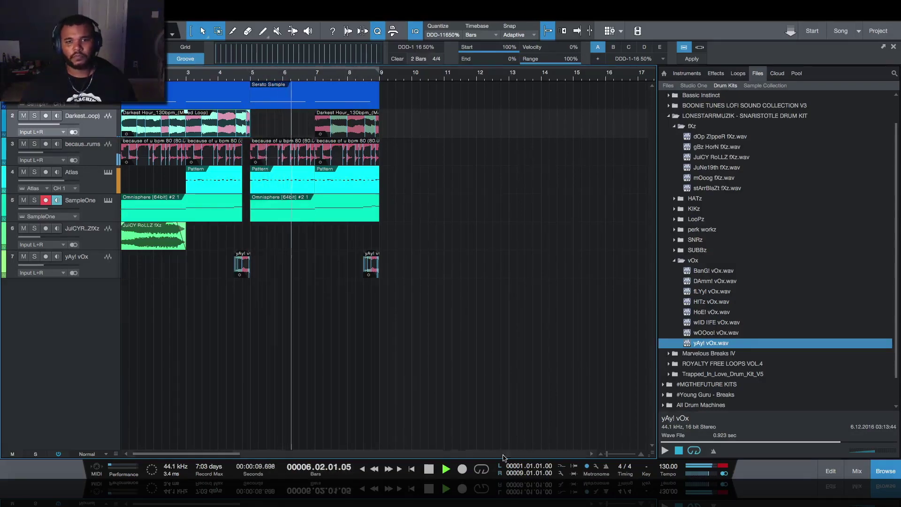
left_click(482, 469)
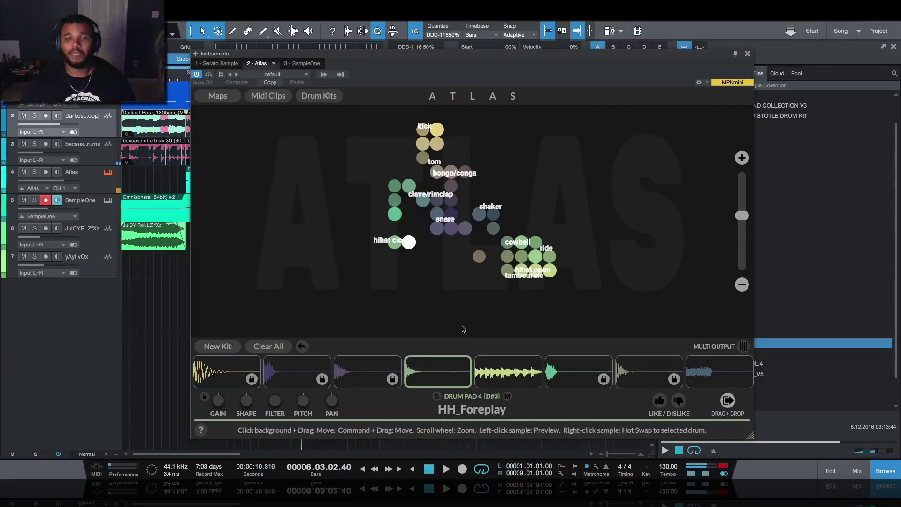
- Unlock the kick, snare, clap and shaker pads in Atlas
left_click(252, 379)
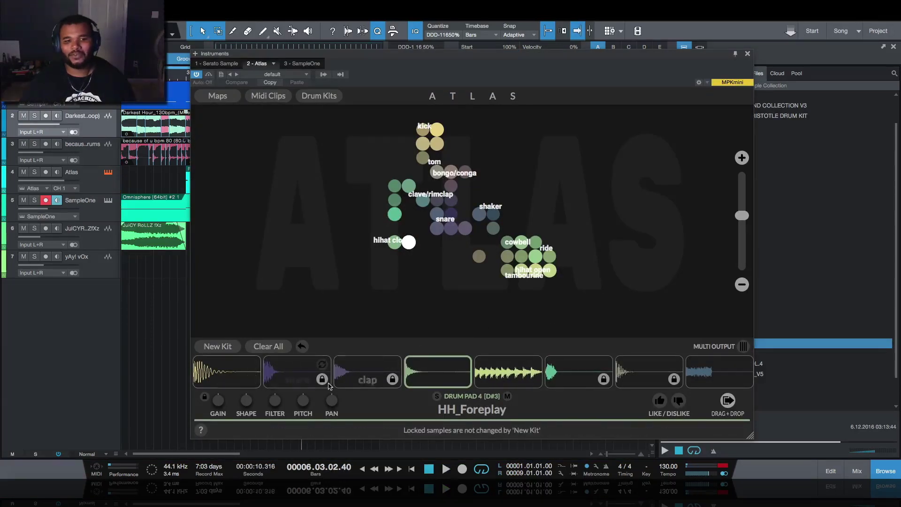
left_click(322, 379)
left_click(392, 379)
left_click(603, 379)
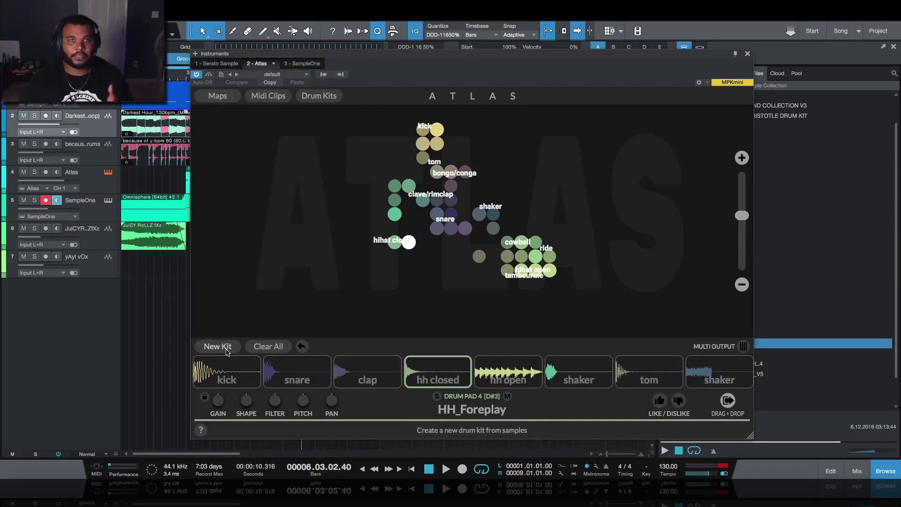
- Generate new random kits until pad 4 gets HH_Lost, then close Atlas
left_click(230, 347)
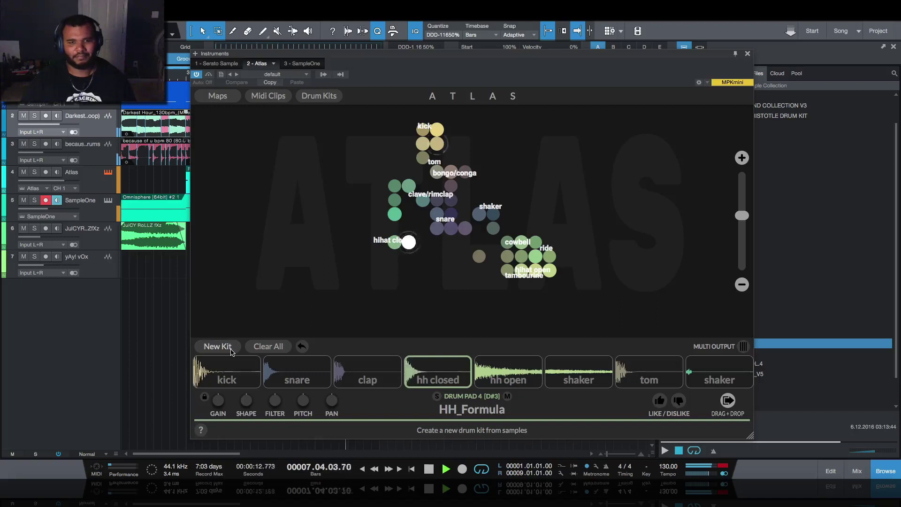
left_click(230, 347)
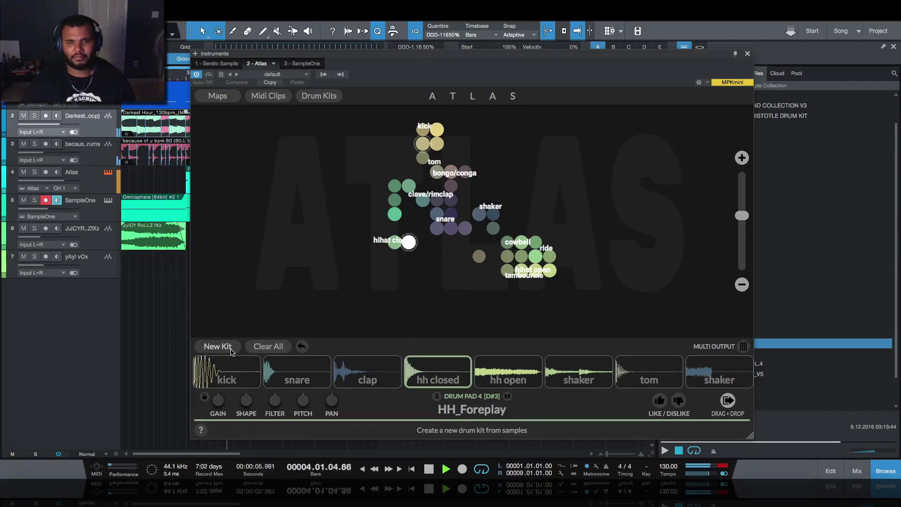
left_click(230, 351)
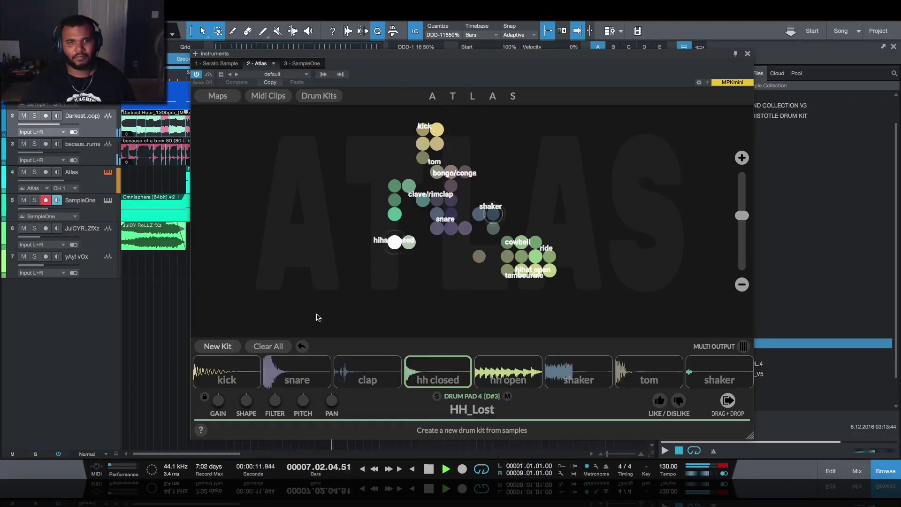
left_click(748, 54)
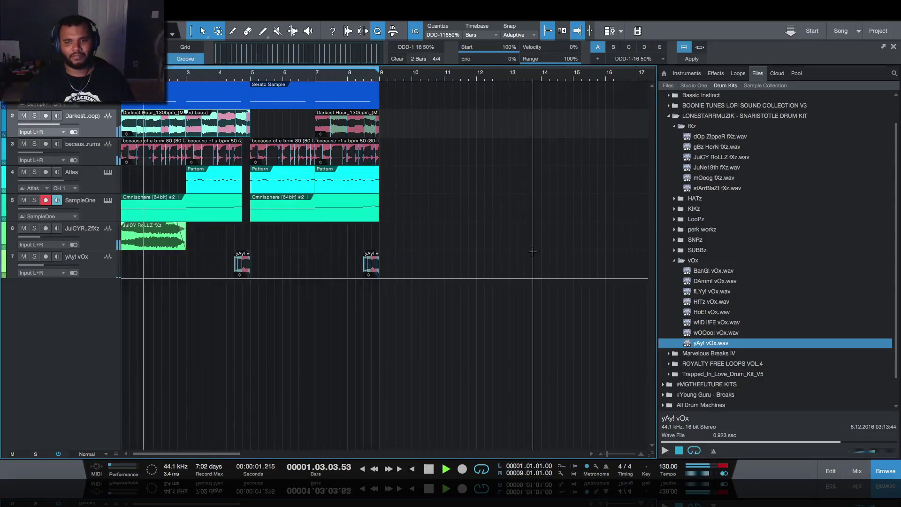
- Loop bars 1–5 from the selected event with P and stop playback
key("p")
key("space")
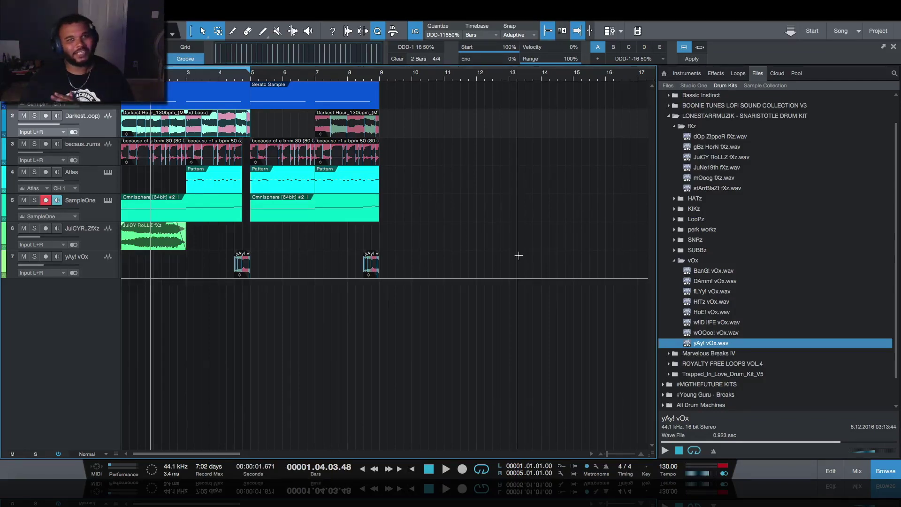
- Bring the Maschine Masters home page with its July 4th 40%-off sale to the front
key("super+Tab")
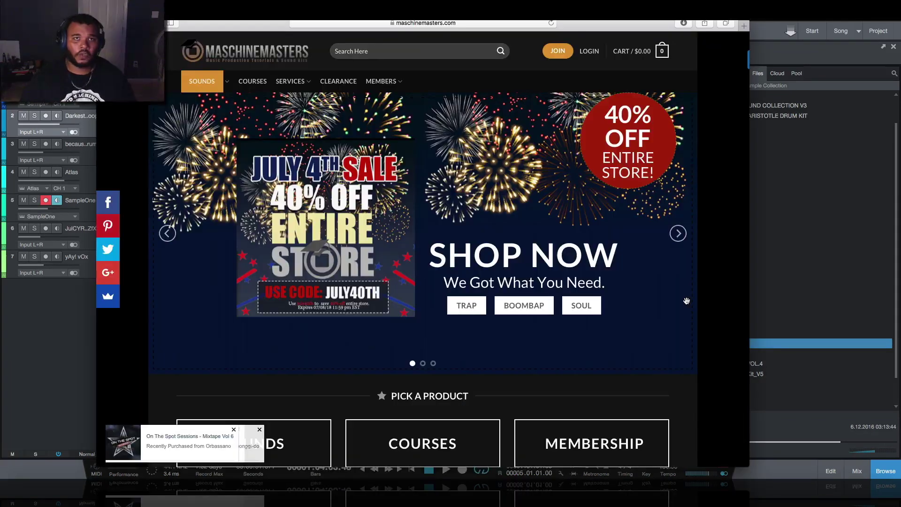